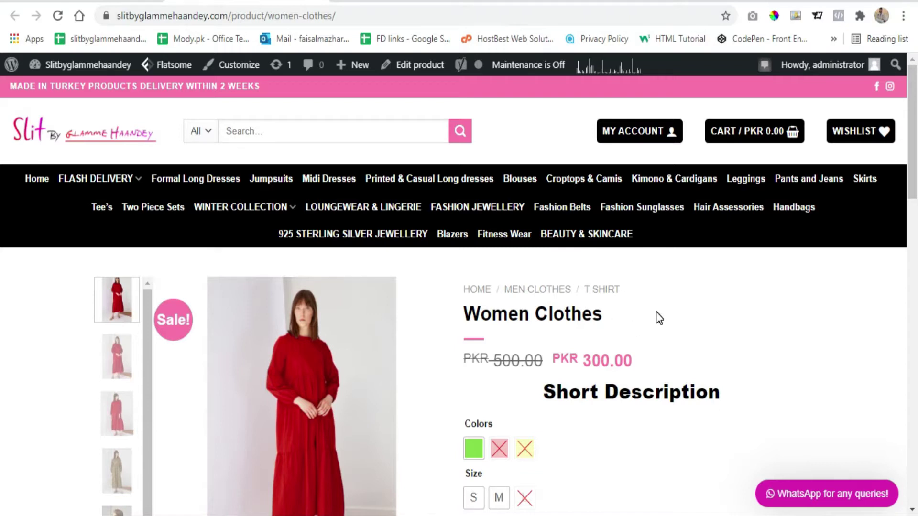
Step: Examine the Women Clothes product page, including its price, short description, colour and size options
scroll(655, 317, down, 1)
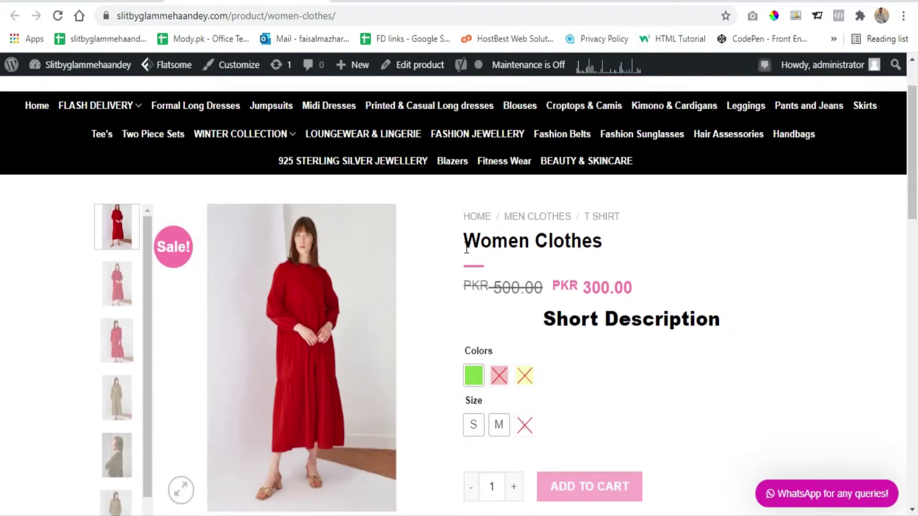
scroll(534, 315, down, 1)
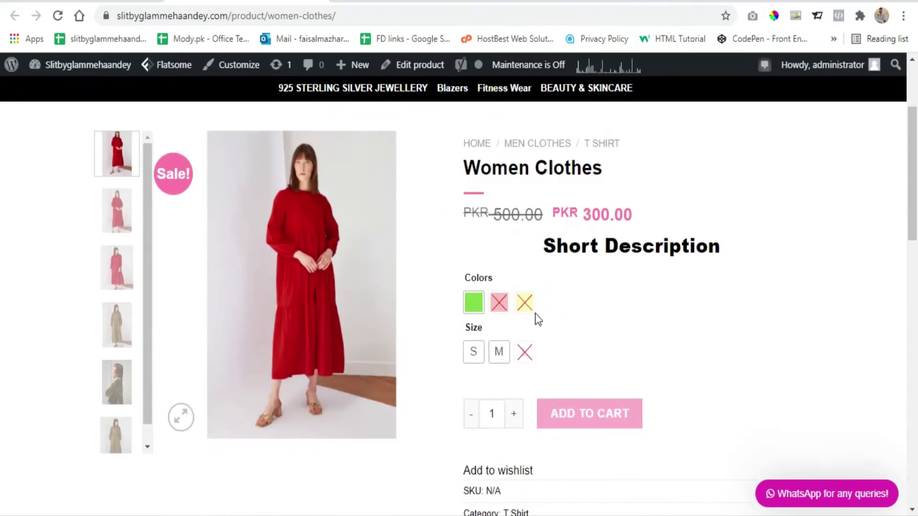
drag(498, 276, 472, 278)
click(557, 314)
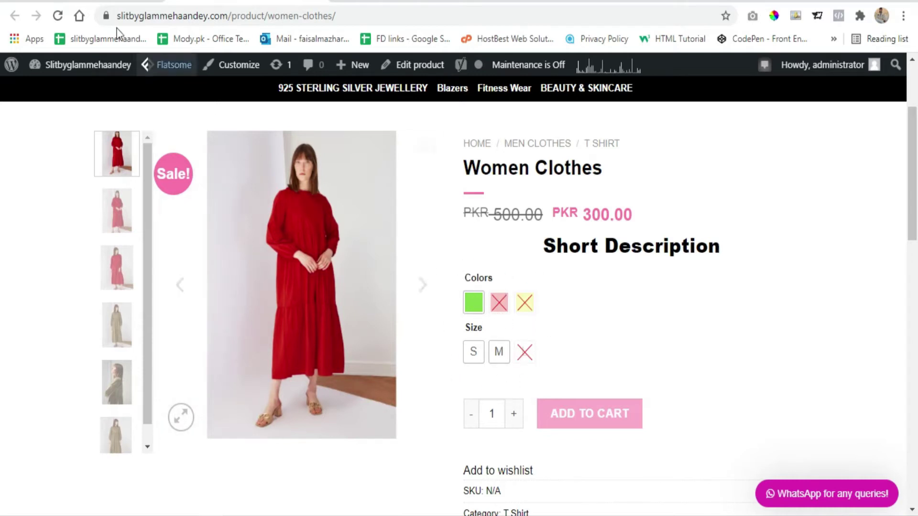
Step: Switch to the store's product administration and start adding a new product
click(91, 1)
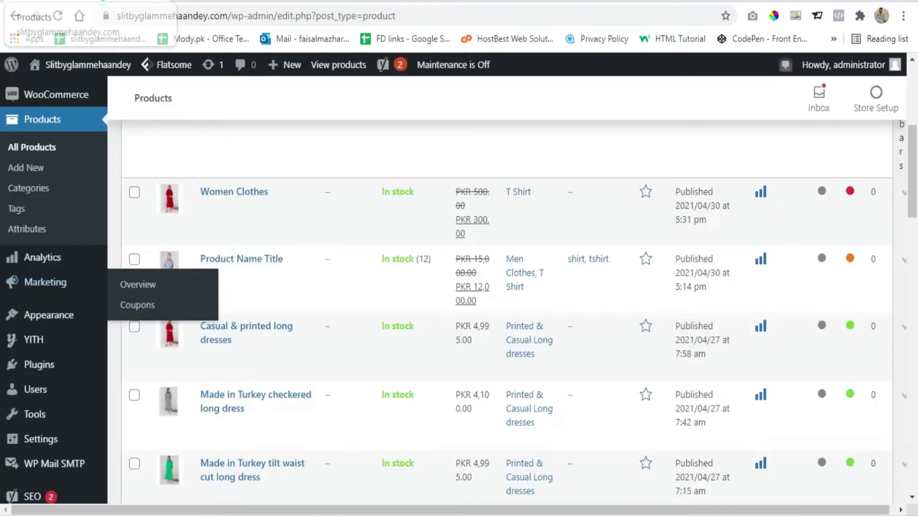
scroll(348, 384, up, 1)
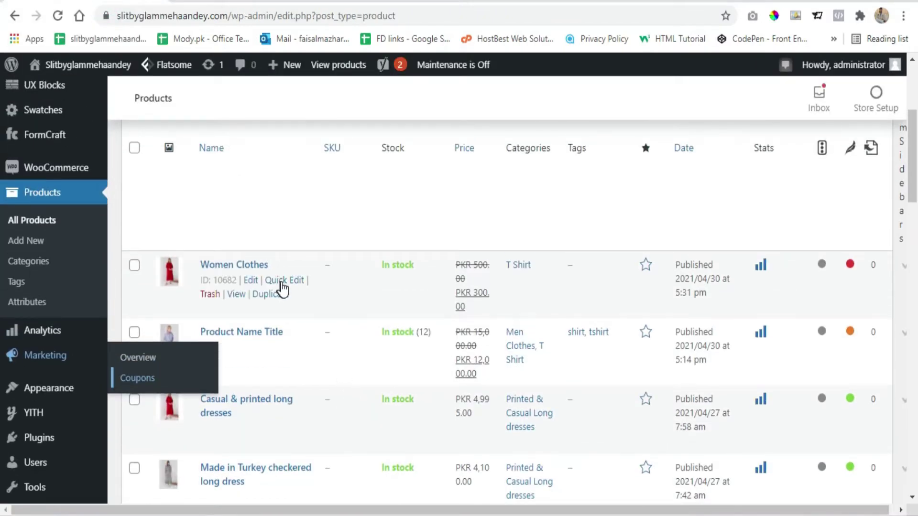
scroll(258, 251, up, 2)
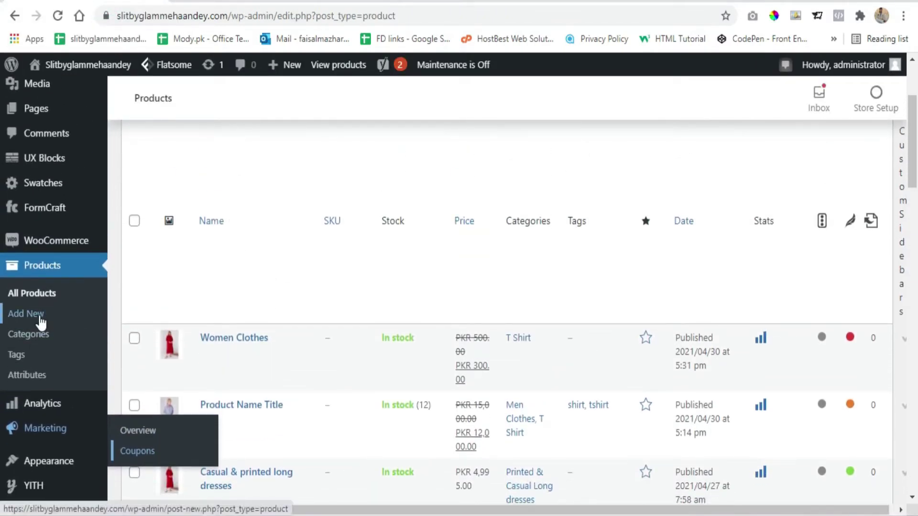
click(26, 314)
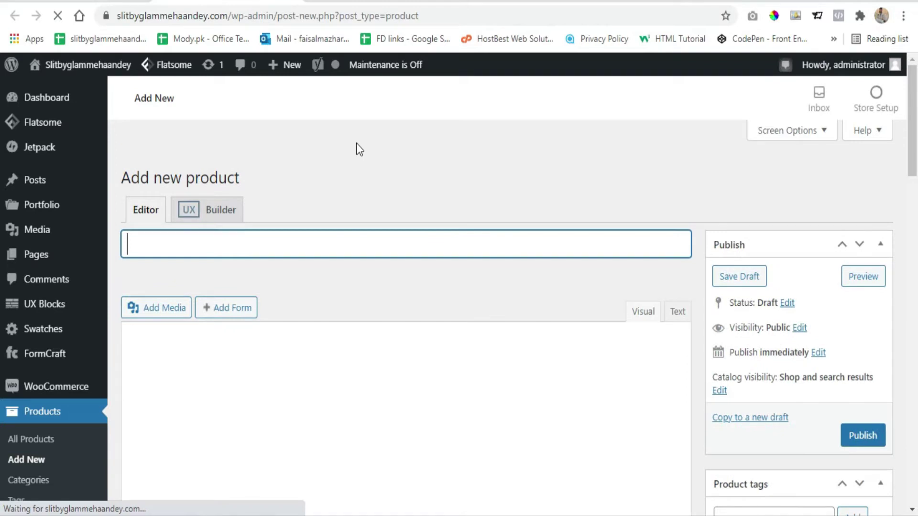
Step: Review the available product types in the new product's data section
scroll(359, 144, down, 6)
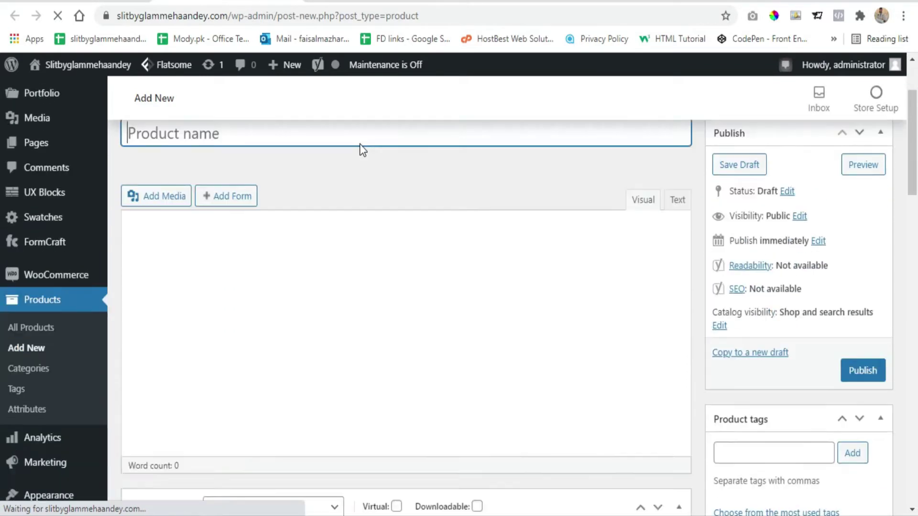
scroll(302, 299, down, 4)
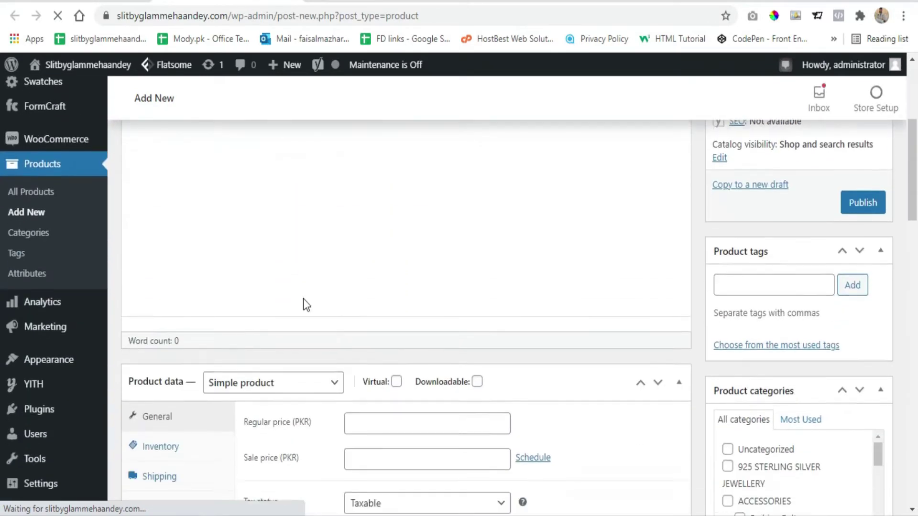
scroll(154, 398, down, 2)
click(325, 337)
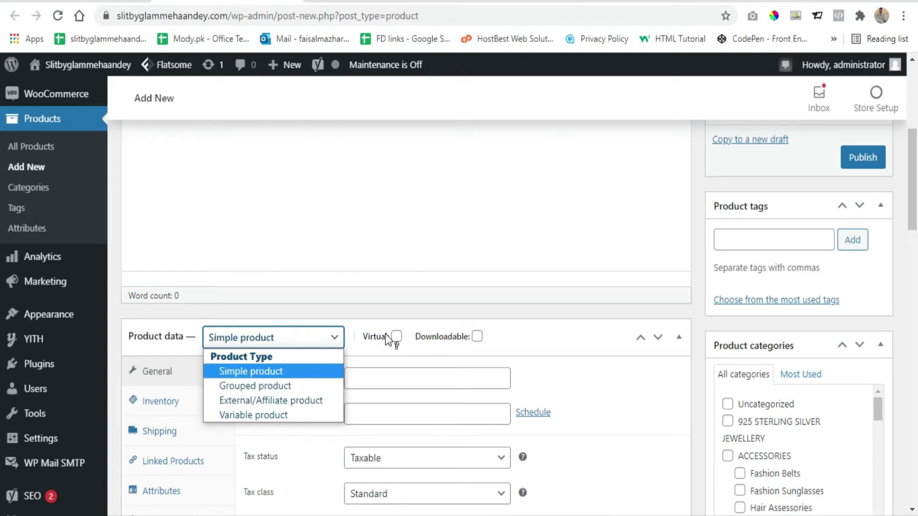
scroll(378, 319, up, 5)
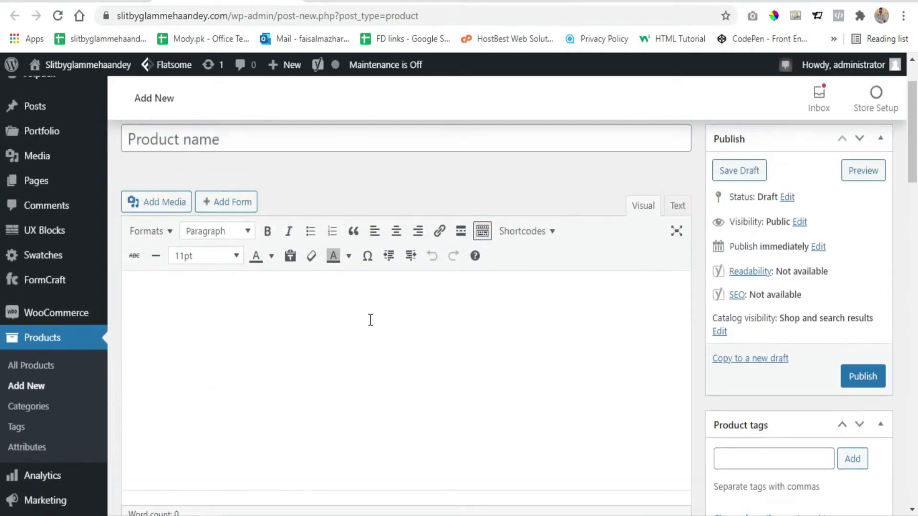
Step: Name the new product "iPhone Pro 12 Max"
click(207, 144)
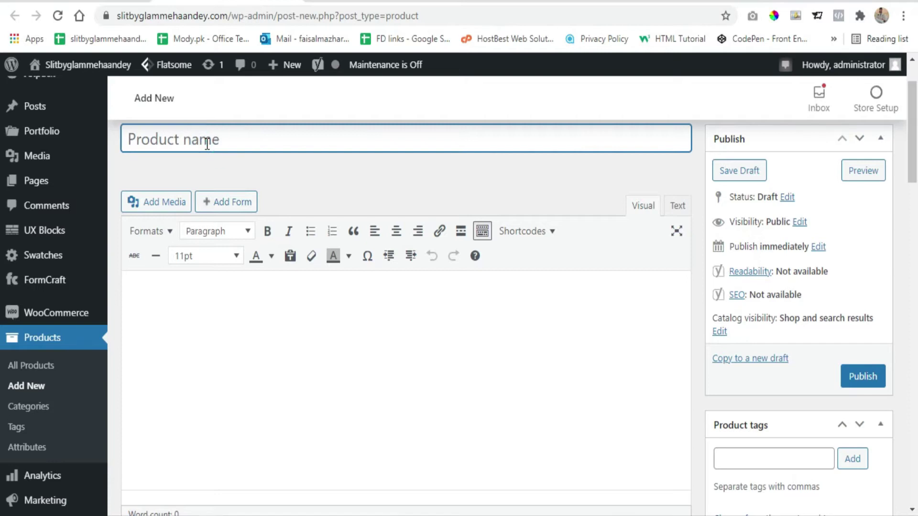
mouse_move(234, 515)
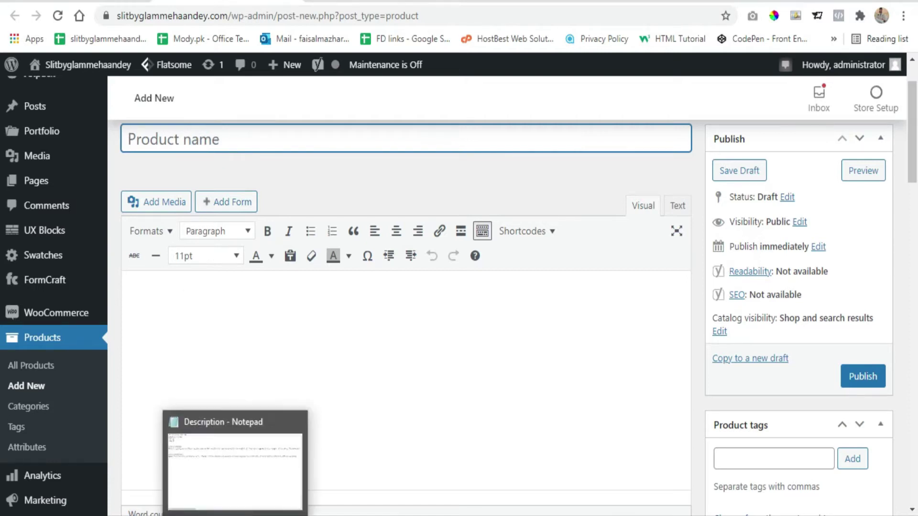
scroll(268, 211, up, 2)
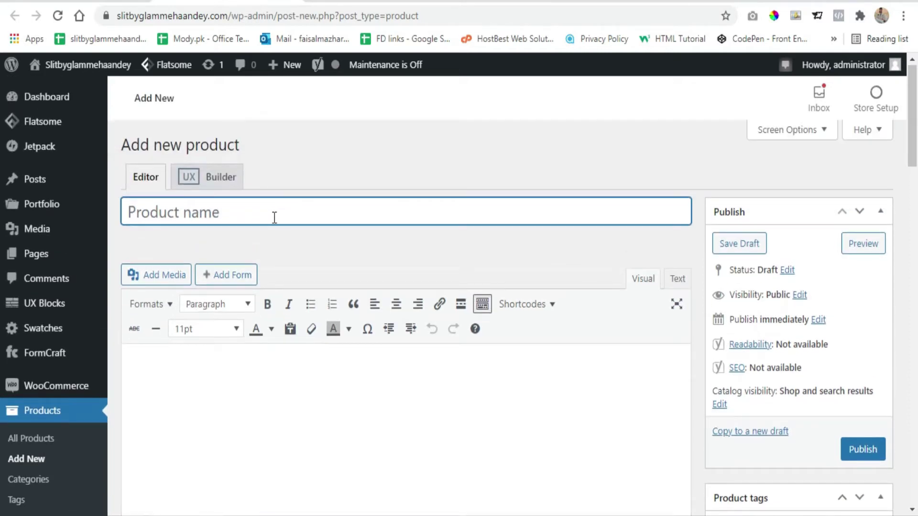
text(iPhone )
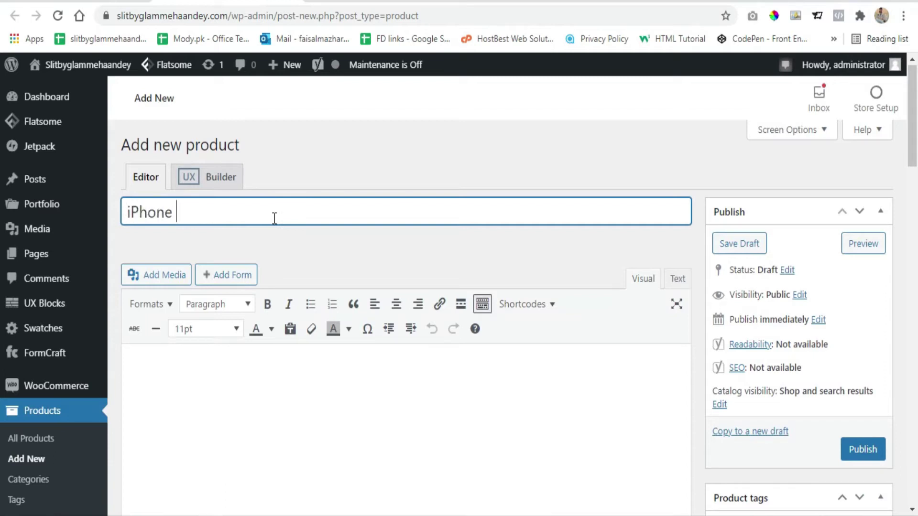
text(Pro 12 Max)
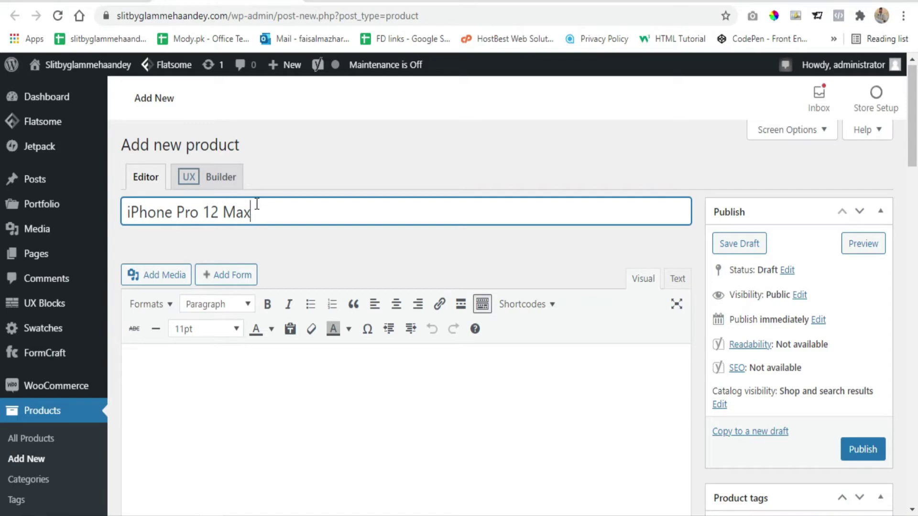
drag(257, 211, 123, 211)
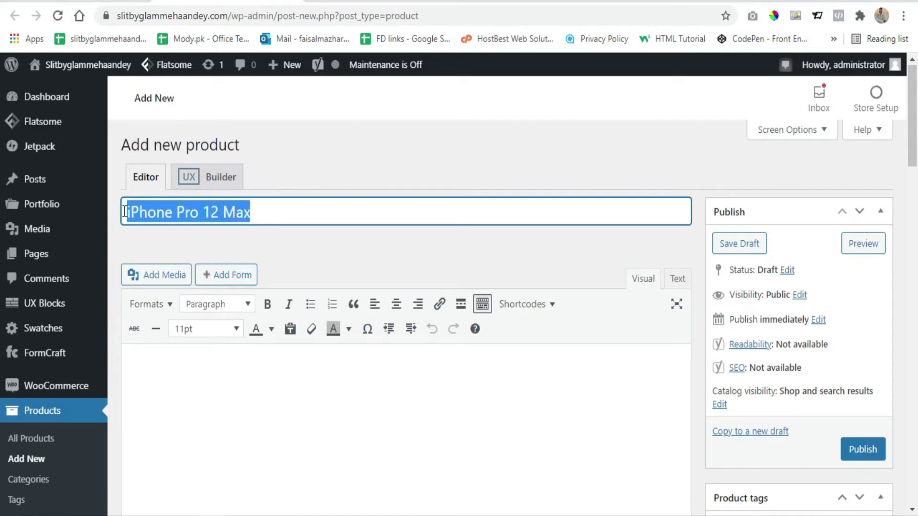
click(290, 207)
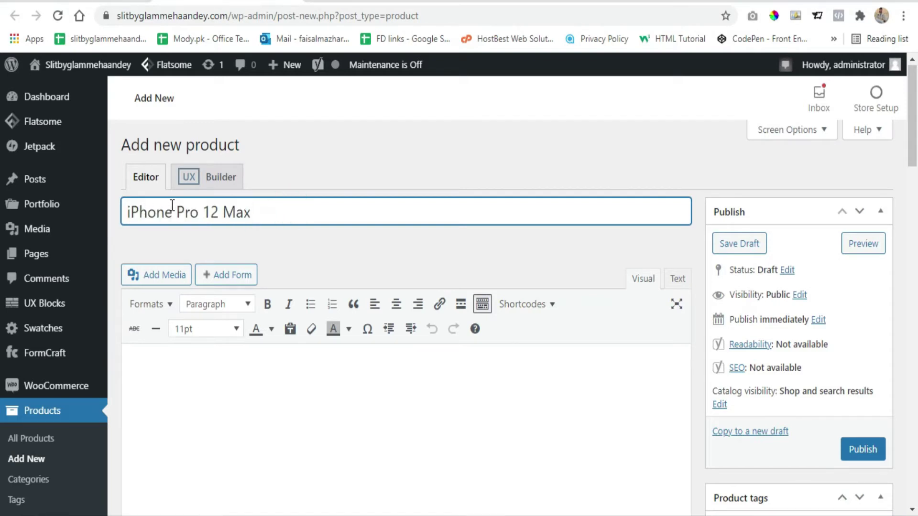
drag(205, 219, 283, 215)
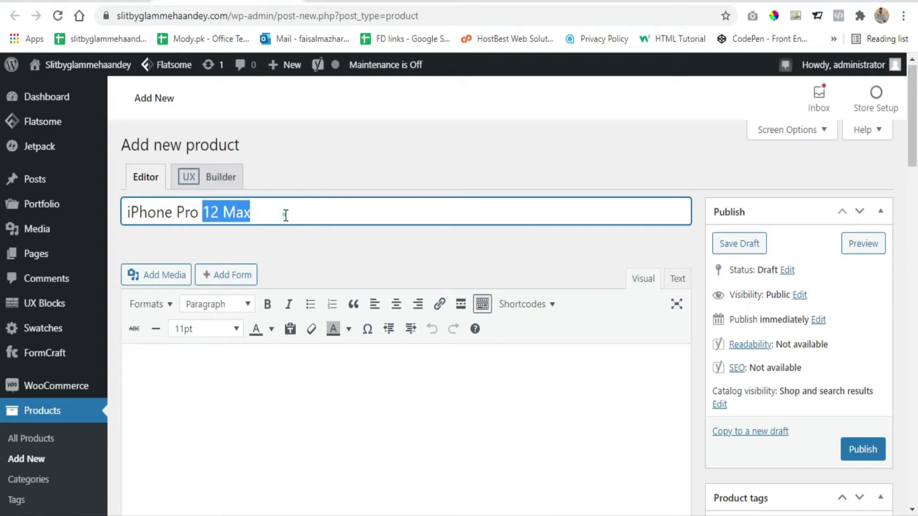
click(286, 213)
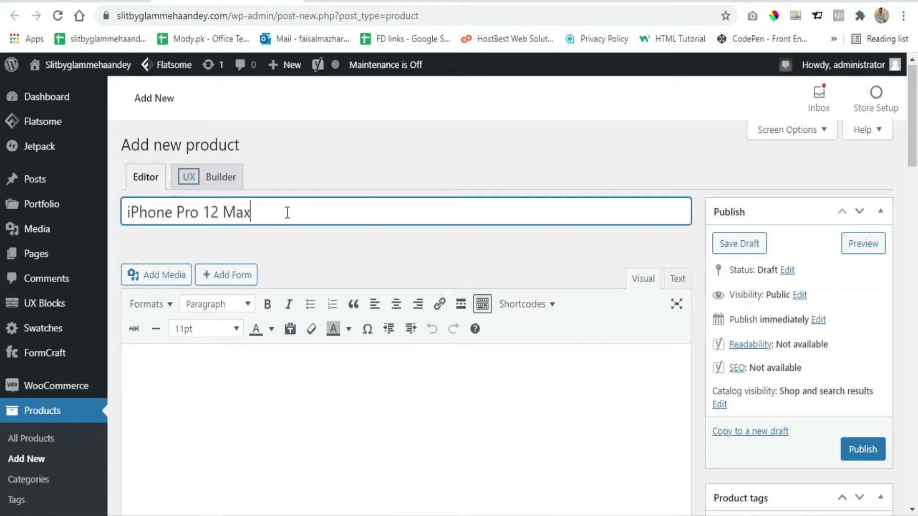
key(ctrl+a)
click(290, 211)
Step: Copy the long description text from the Description file in Notepad into the product's main description
scroll(287, 186, down, 2)
scroll(185, 306, down, 2)
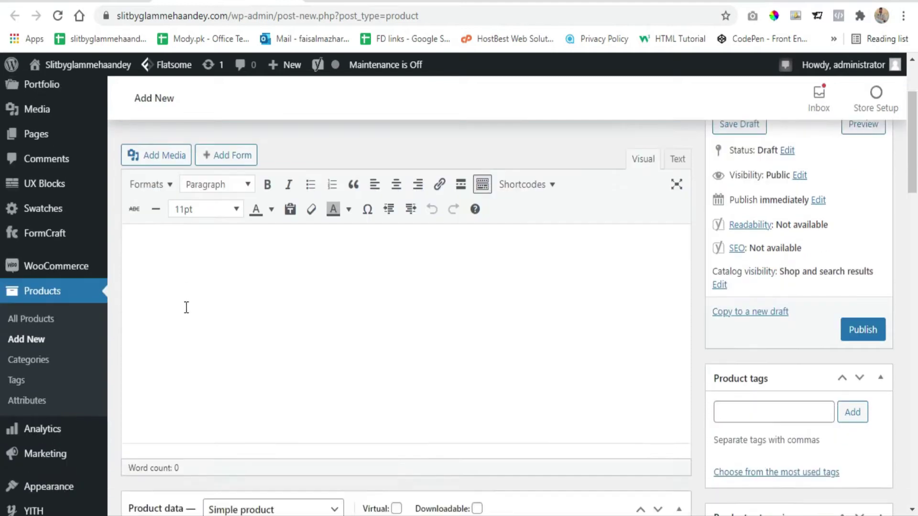
click(198, 227)
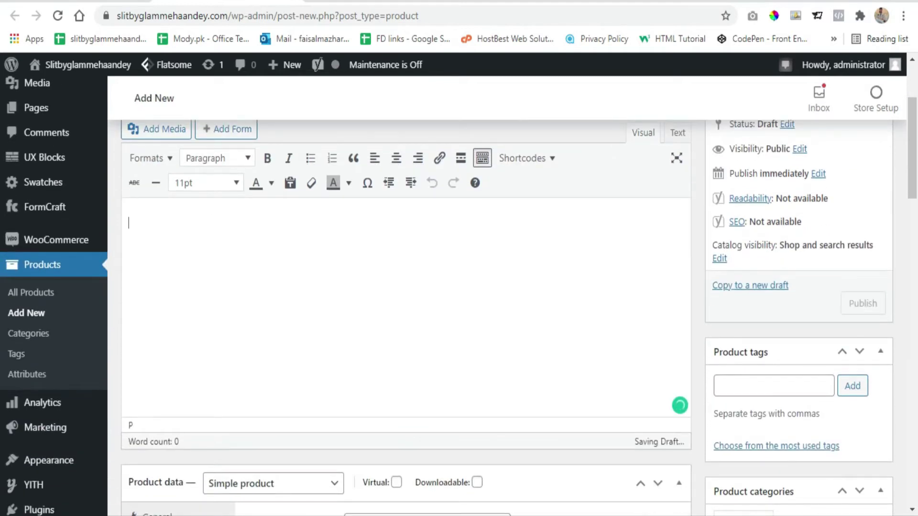
key(alt+Tab)
mouse_move(6, 97)
mouse_down()
mouse_move(884, 150)
mouse_move(4, 113)
mouse_up()
key(ctrl+c)
key(alt+Tab)
click(224, 230)
key(ctrl+v)
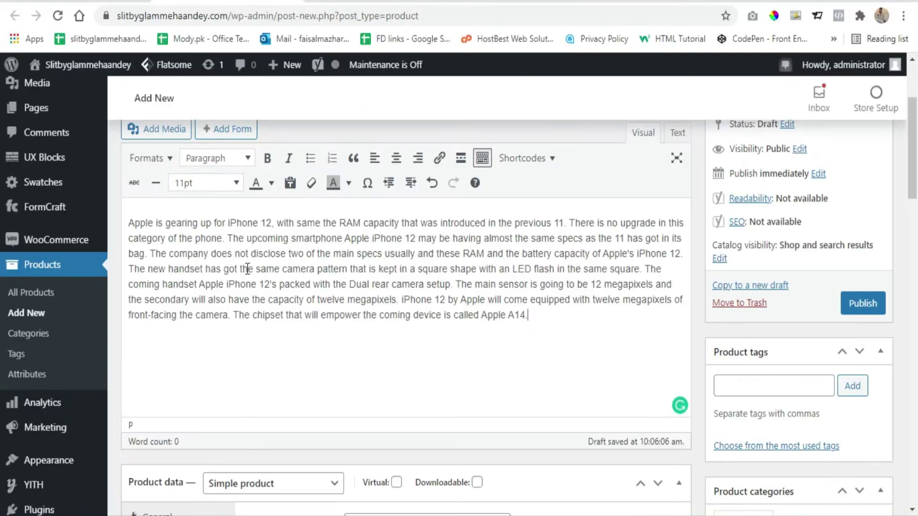
Step: Set the whole long description's text colour to black and justify its paragraph
key(ctrl+a)
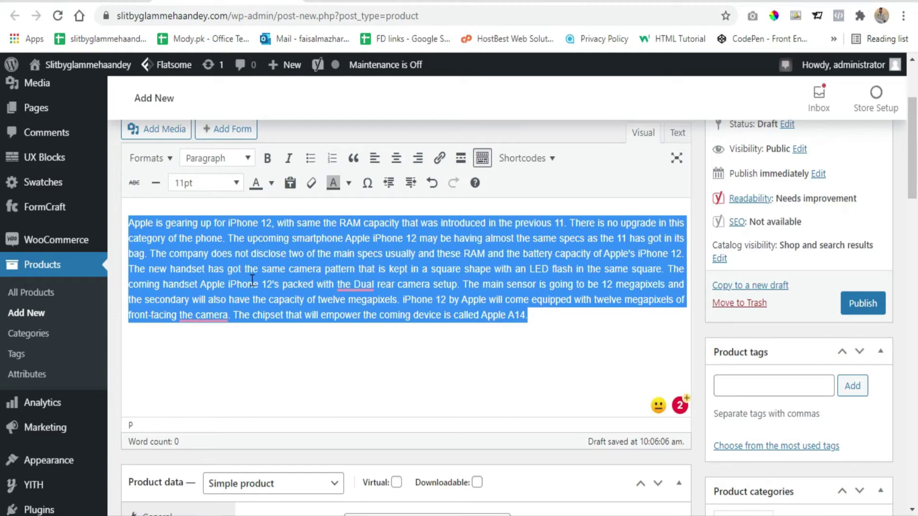
click(271, 183)
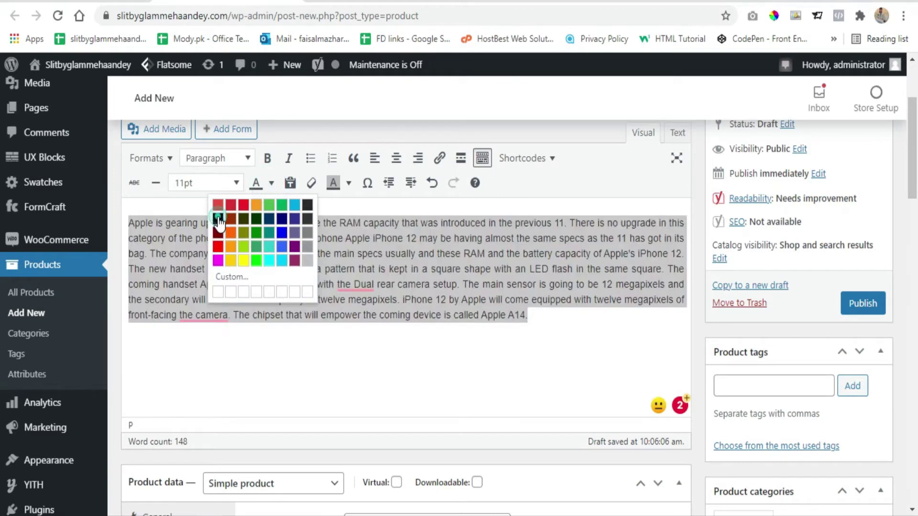
click(218, 219)
click(523, 314)
key(ctrl+a)
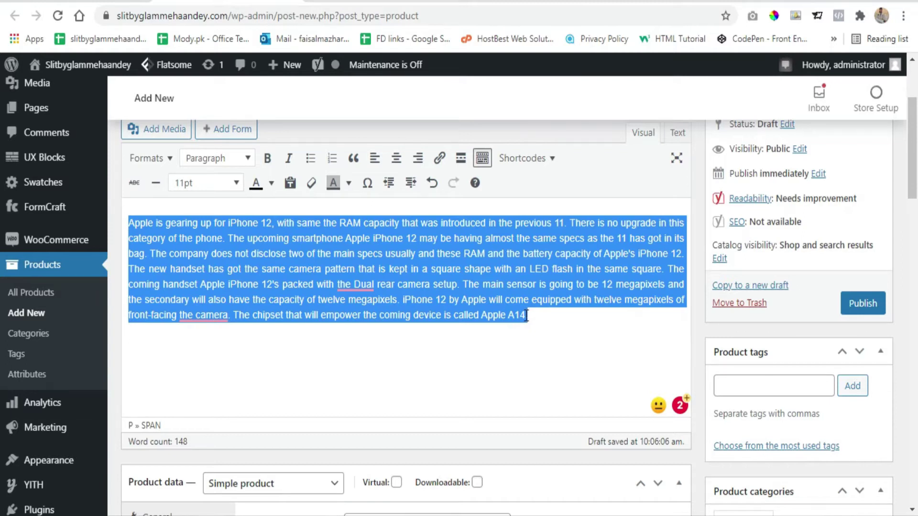
key(alt+shift+l)
key(alt+shift+j)
click(571, 314)
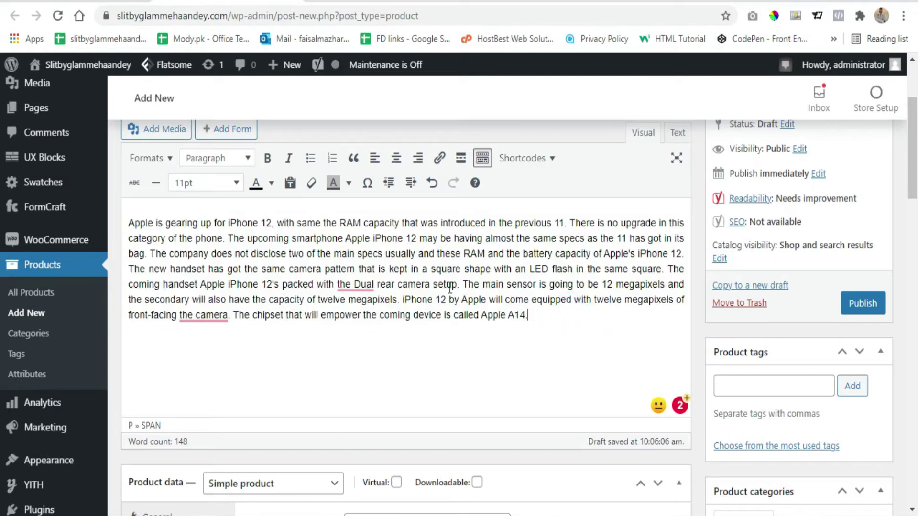
Step: Change the product type to Grouped product and set its SKU to HA-18293-A
scroll(254, 215, down, 5)
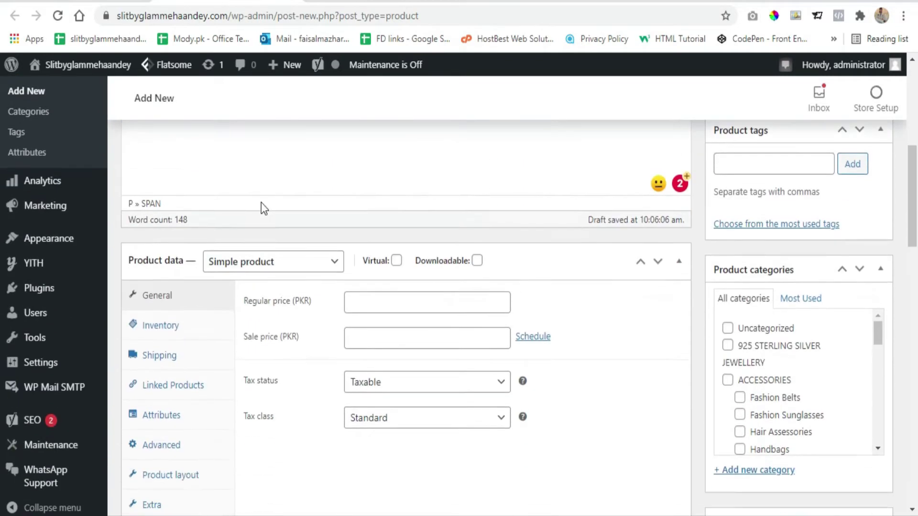
scroll(260, 202, down, 2)
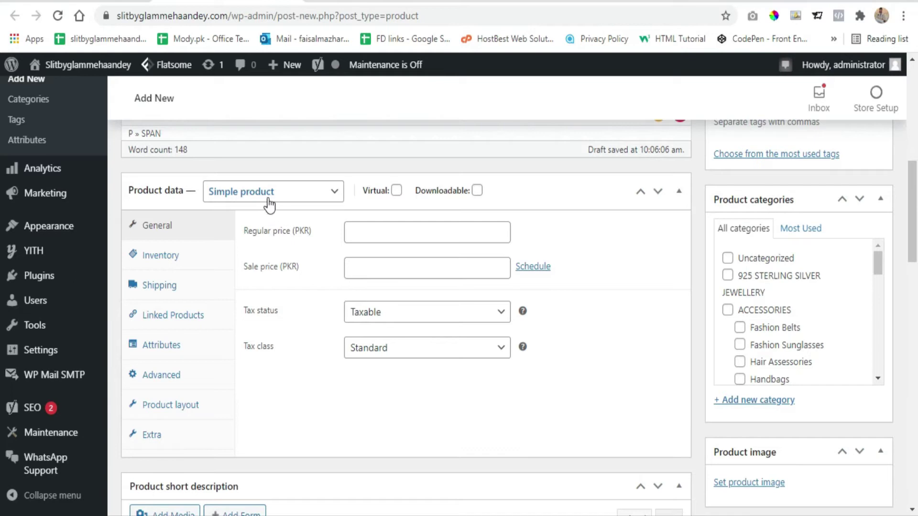
click(325, 197)
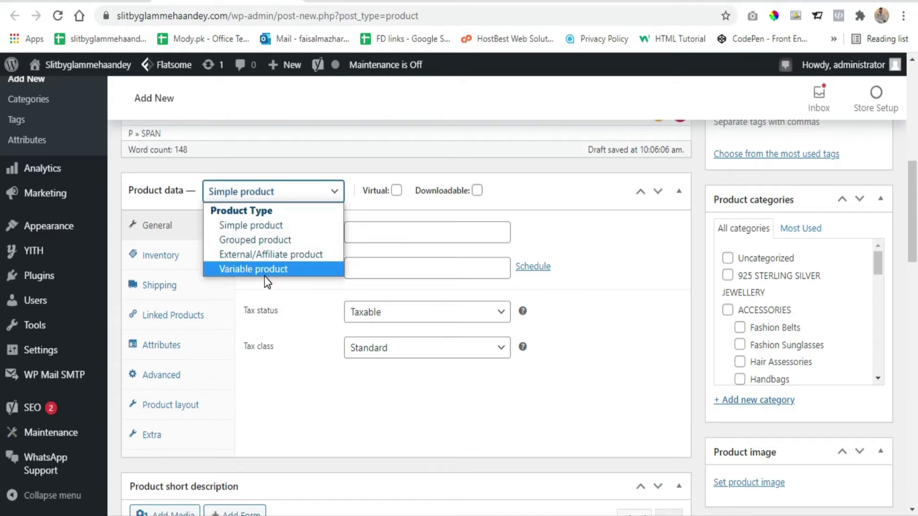
click(265, 240)
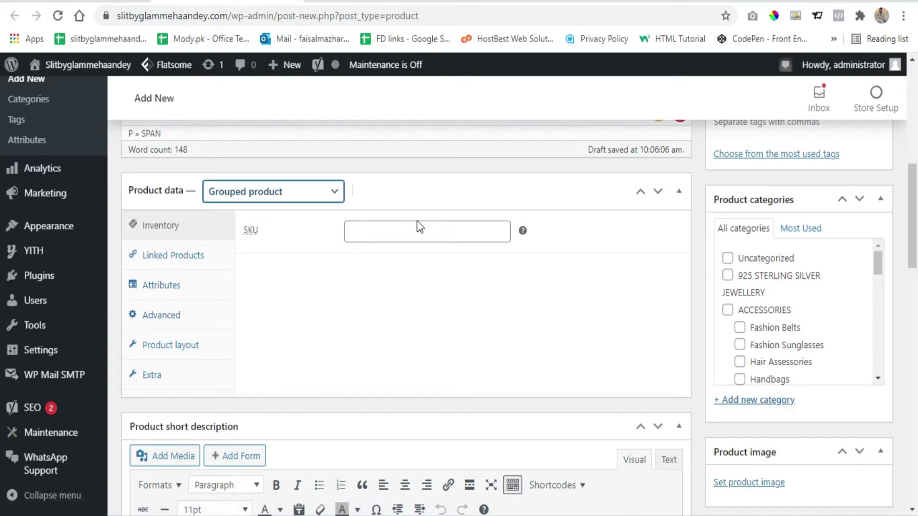
click(386, 233)
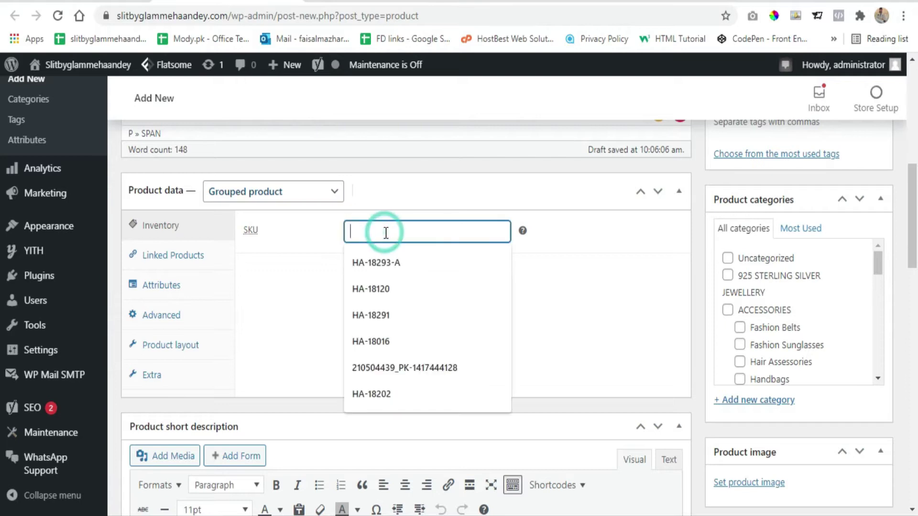
click(361, 266)
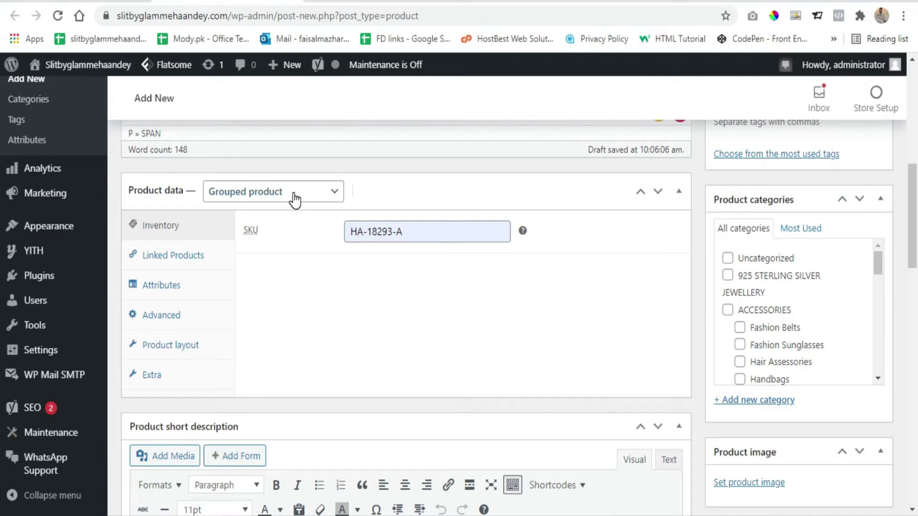
Step: Copy the short description text from the Description file in Notepad into the product's short description
scroll(311, 282, down, 1)
scroll(313, 285, down, 2)
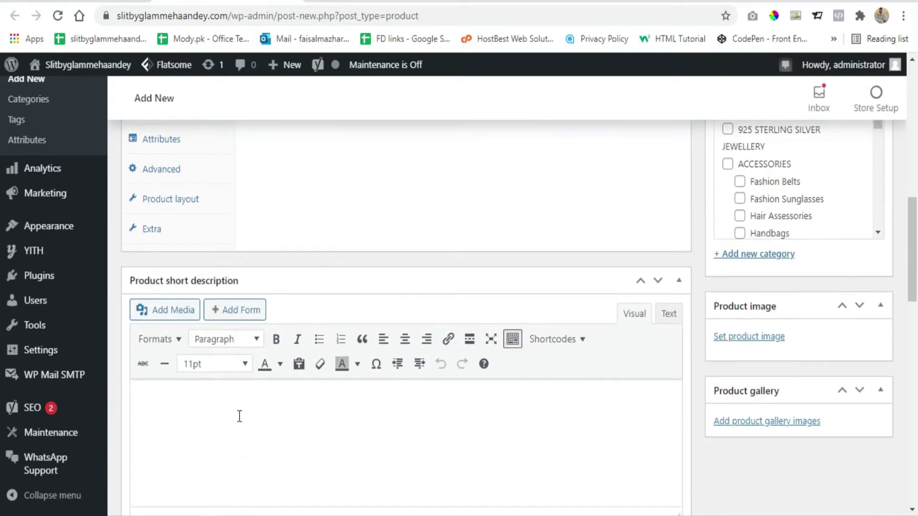
key(alt+Tab)
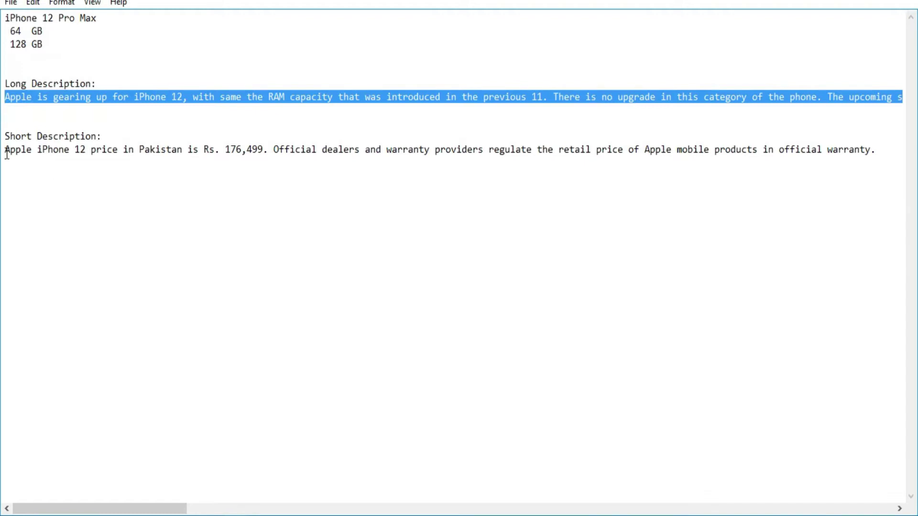
click(7, 152)
drag(7, 152, 889, 151)
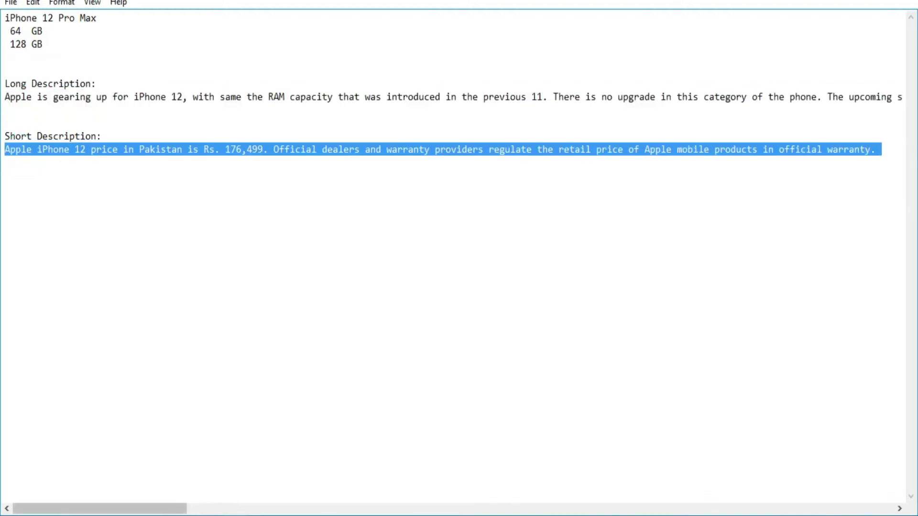
key(ctrl+c)
key(alt+Tab)
click(232, 434)
key(ctrl+v)
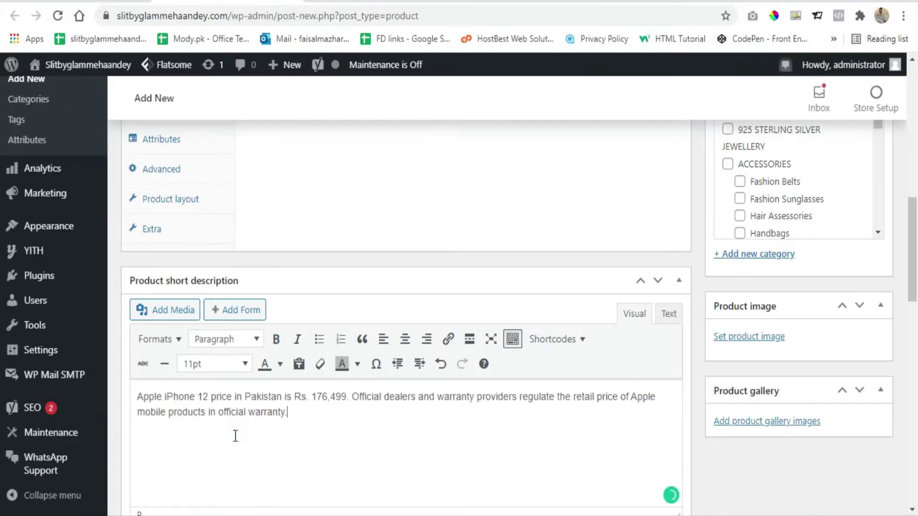
Step: Justify the whole short description and set its text colour to black
key(ctrl+a)
key(alt+shift+j)
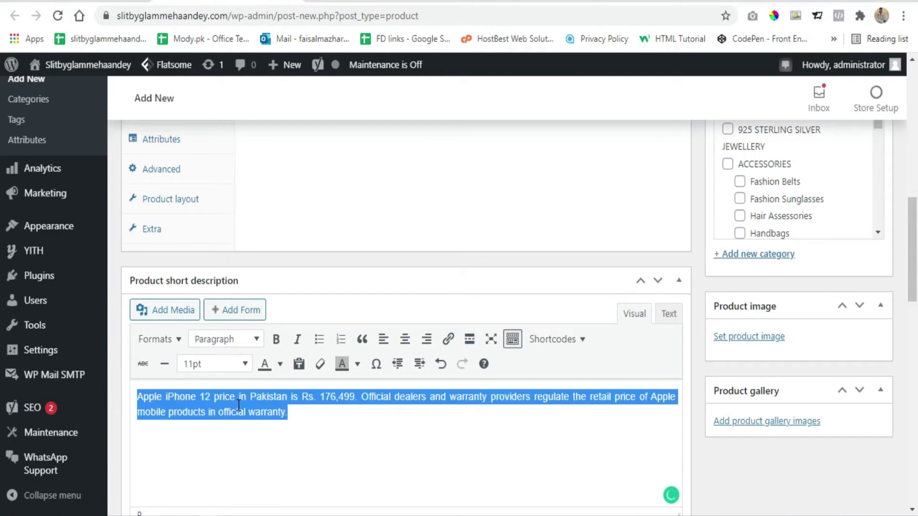
click(282, 368)
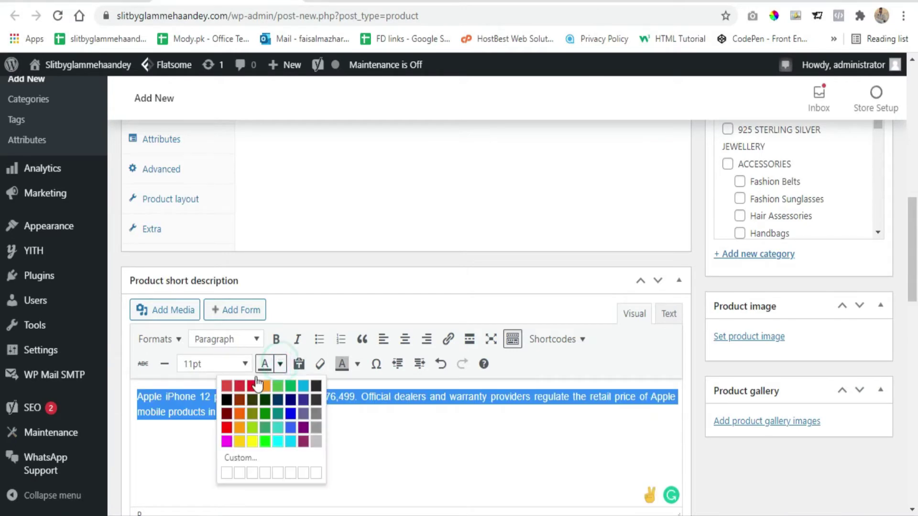
click(226, 402)
click(347, 431)
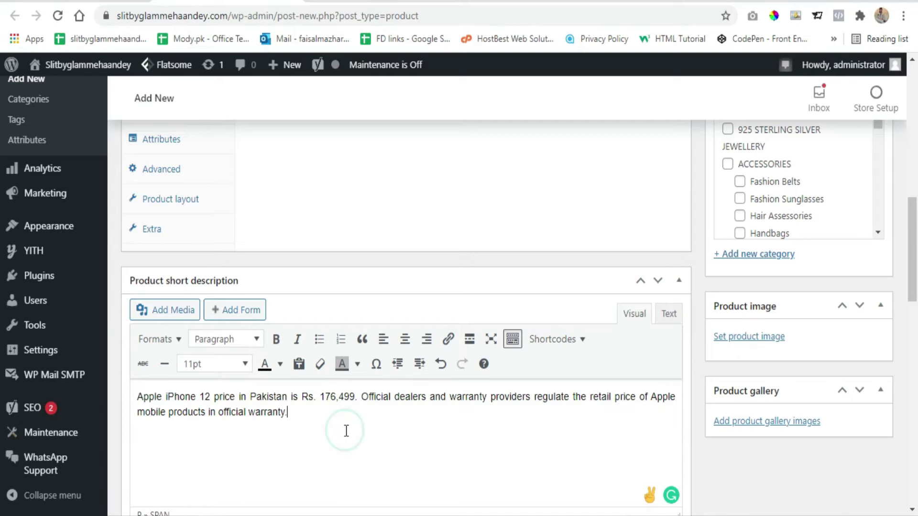
Step: Add the product tags "iphone" and "mobile"
scroll(347, 430, up, 5)
scroll(401, 440, up, 3)
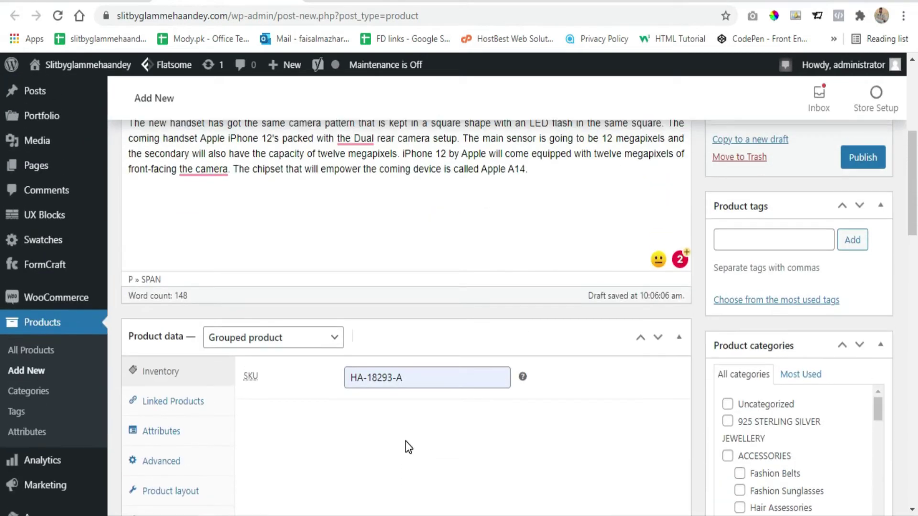
click(743, 312)
text(iphon)
text(e)
key(Return)
text(n)
key(ctrl+a)
text(mobile)
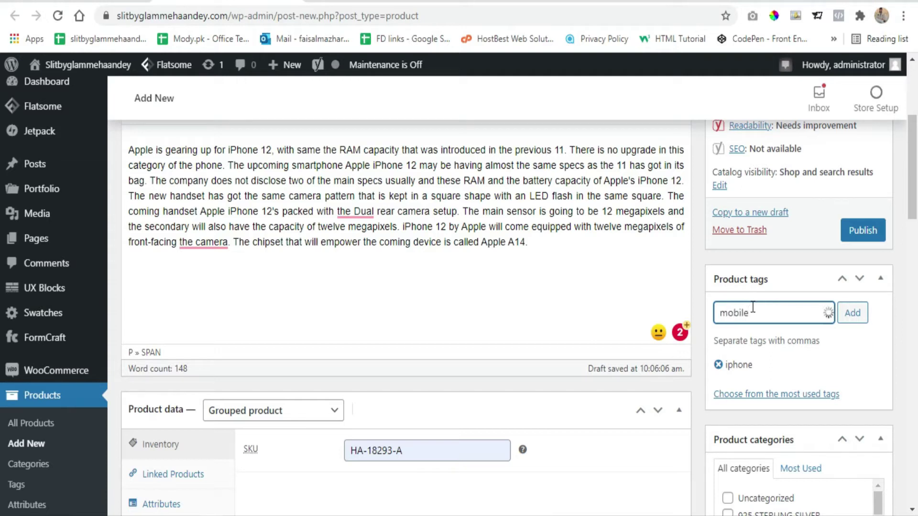
key(Return)
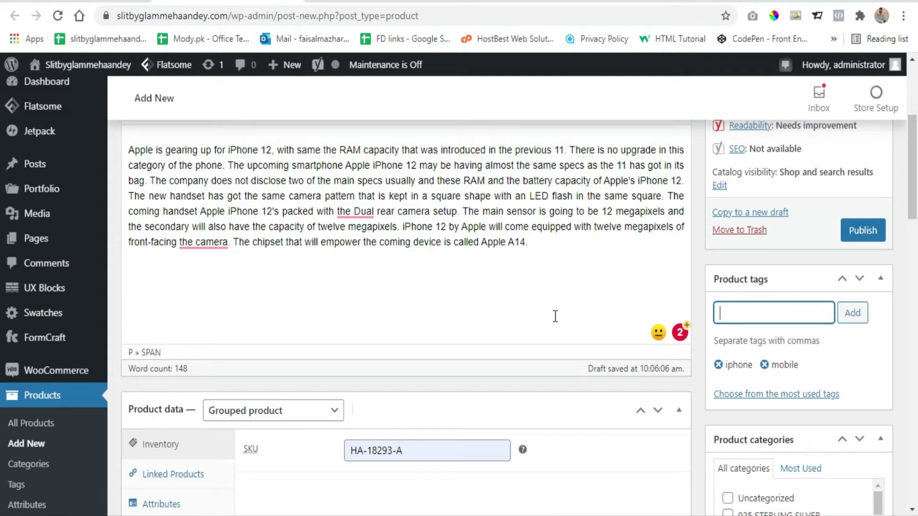
Step: Assign the product to the Men Clothes category and its T Shirt subcategory
scroll(554, 313, down, 2)
scroll(567, 262, up, 2)
scroll(571, 268, down, 4)
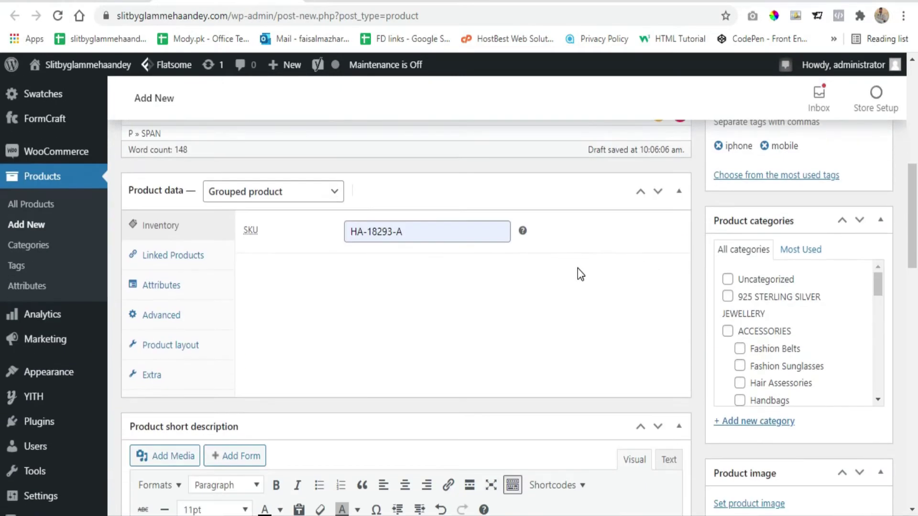
scroll(813, 300, down, 6)
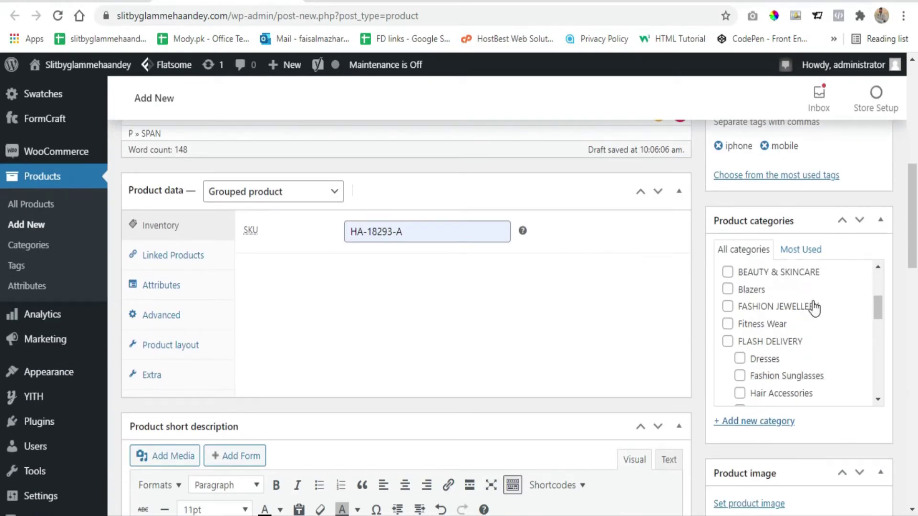
scroll(813, 306, down, 4)
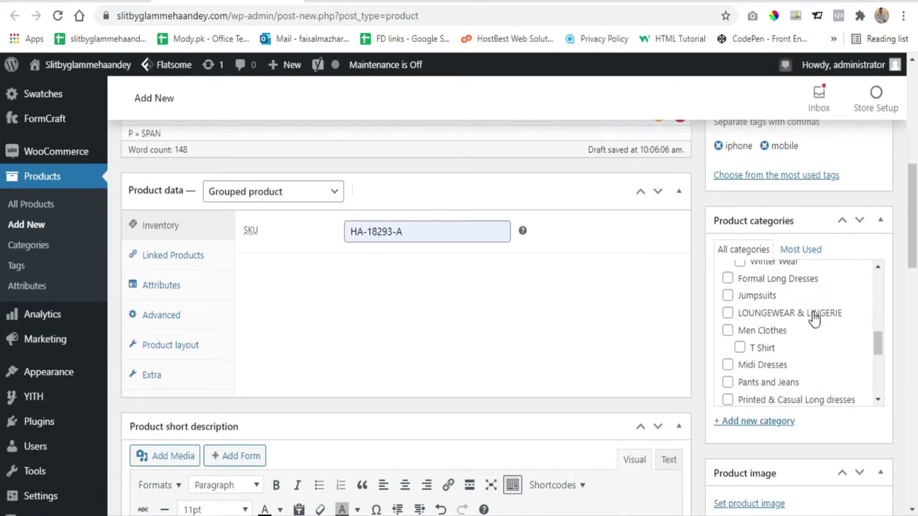
scroll(812, 313, down, 3)
scroll(812, 313, down, 5)
scroll(810, 313, up, 2)
scroll(812, 319, down, 3)
scroll(812, 318, up, 12)
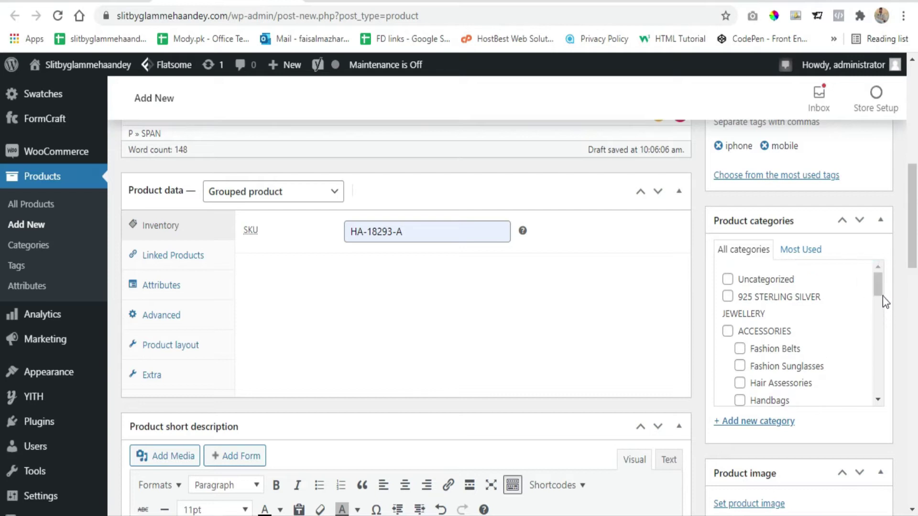
drag(876, 280, 887, 318)
drag(878, 392, 884, 423)
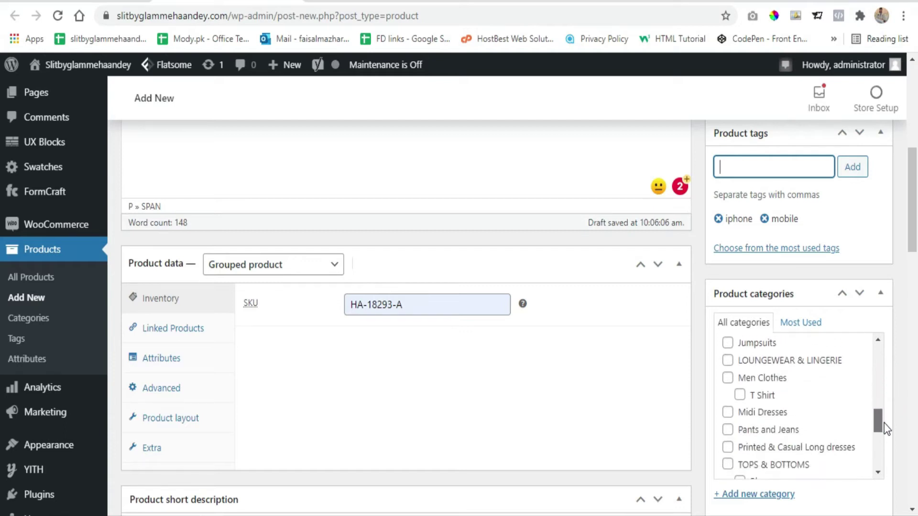
click(729, 370)
click(739, 386)
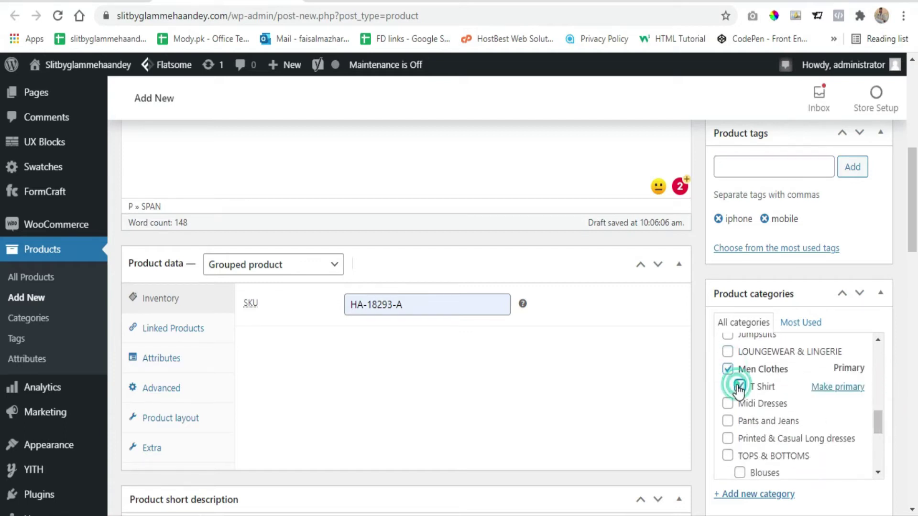
scroll(511, 336, up, 3)
scroll(586, 345, down, 3)
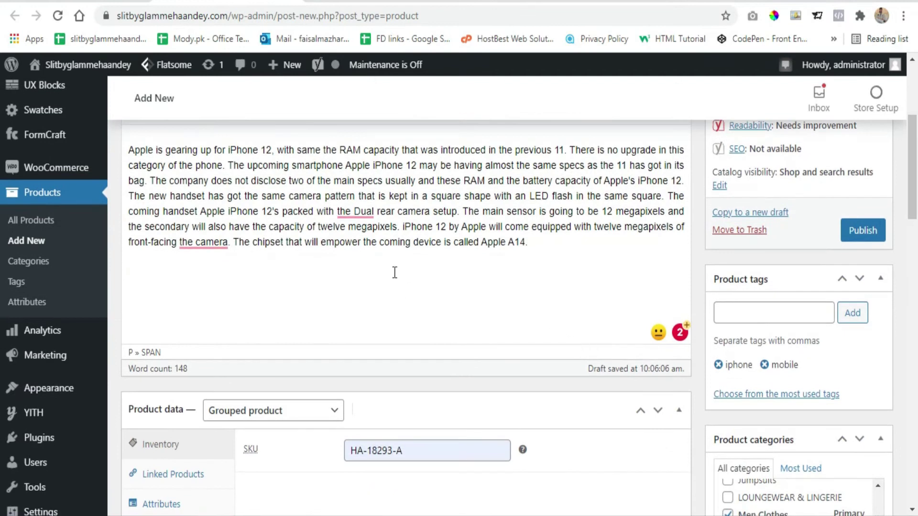
Step: Upload images 1, 2 and 3 from the Downloads folder and set image 1, showing four phones, as the product image
scroll(526, 281, down, 3)
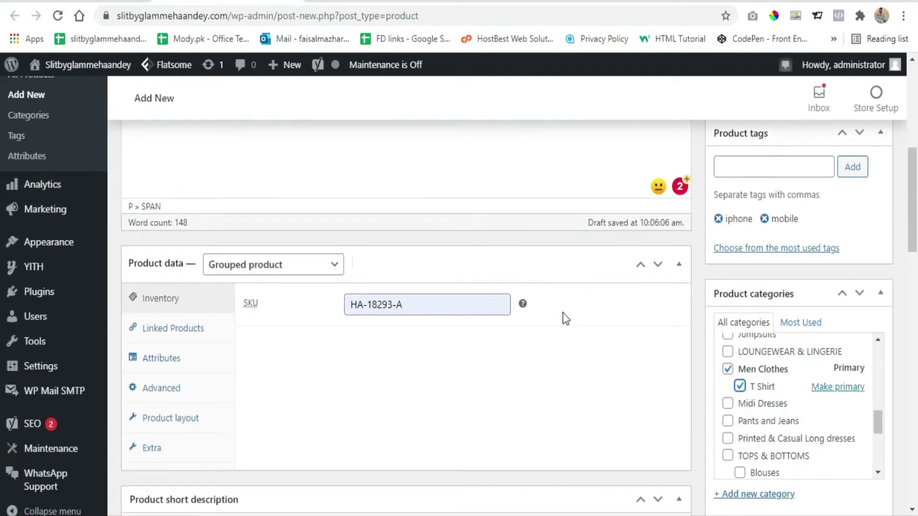
scroll(562, 316, down, 6)
click(753, 289)
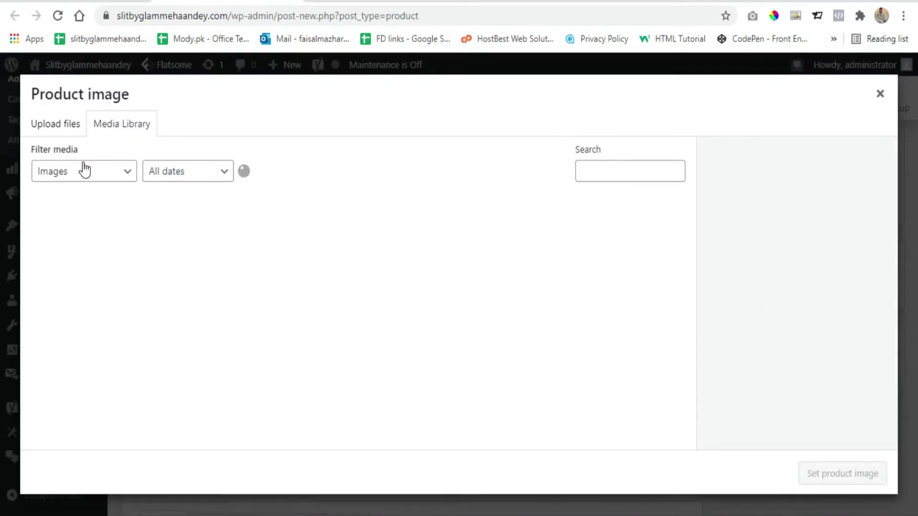
click(72, 140)
click(435, 306)
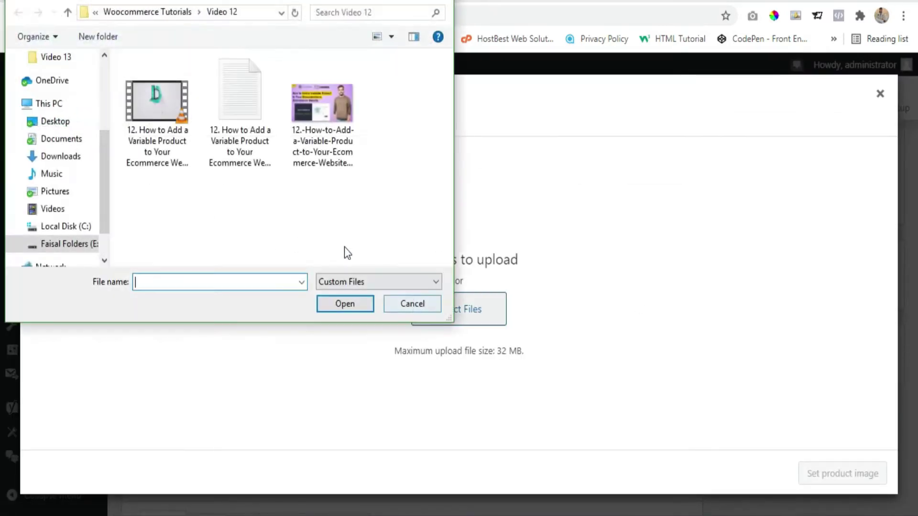
click(71, 160)
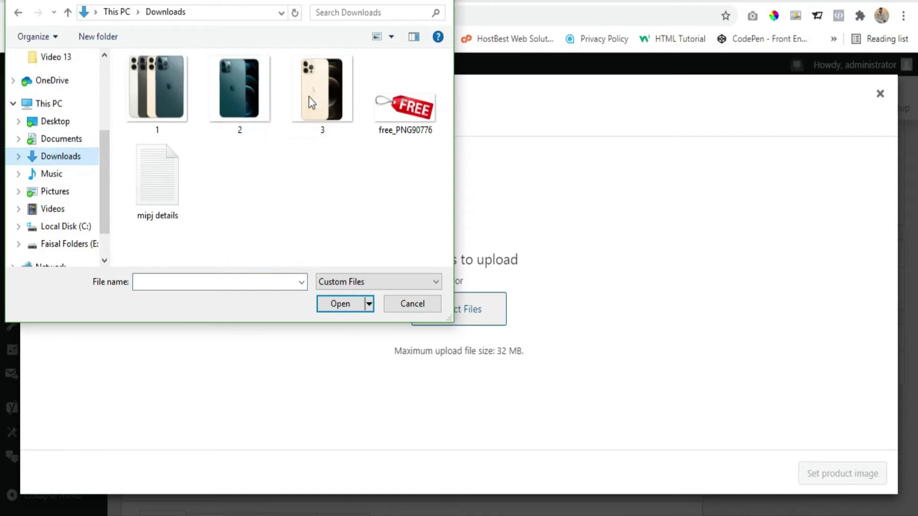
click(144, 93)
ctrl+click(239, 93)
ctrl+click(334, 96)
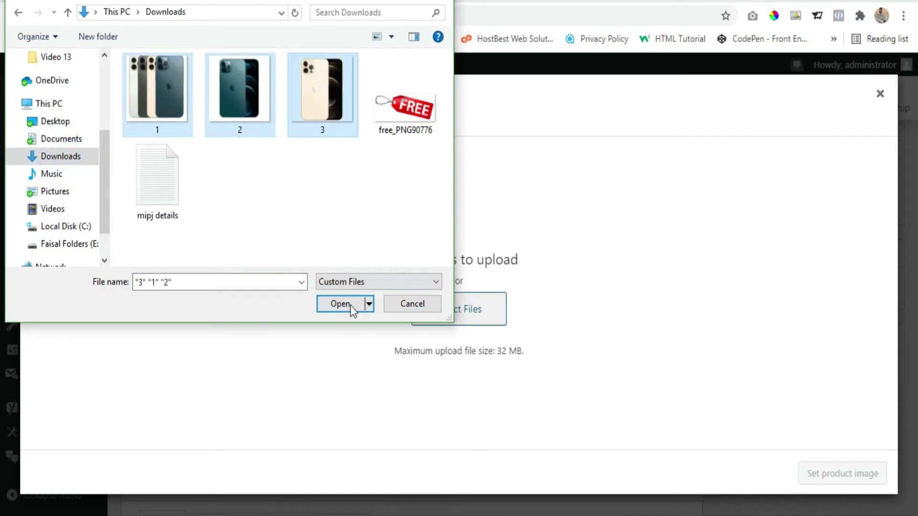
click(351, 306)
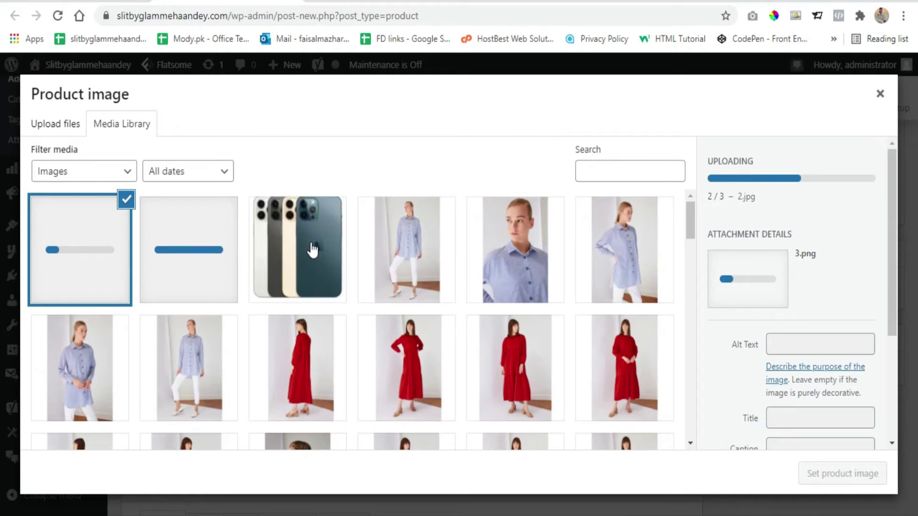
click(312, 249)
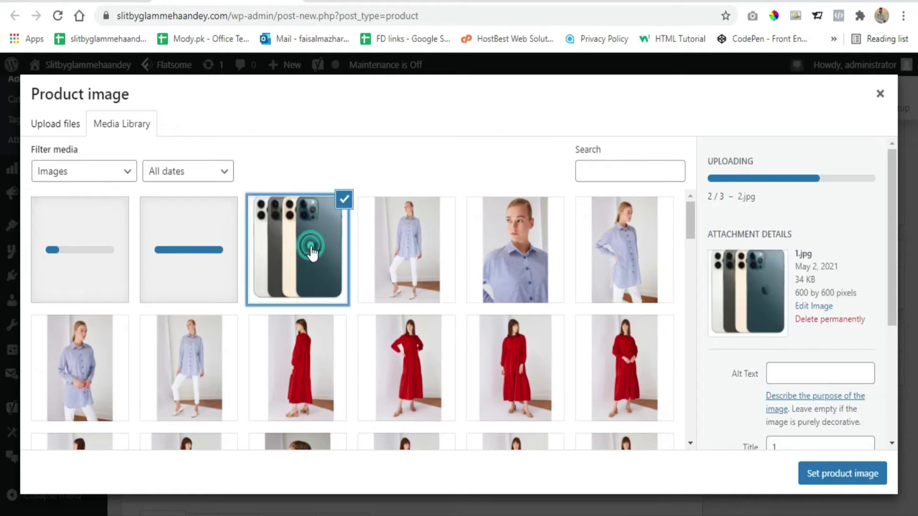
click(832, 483)
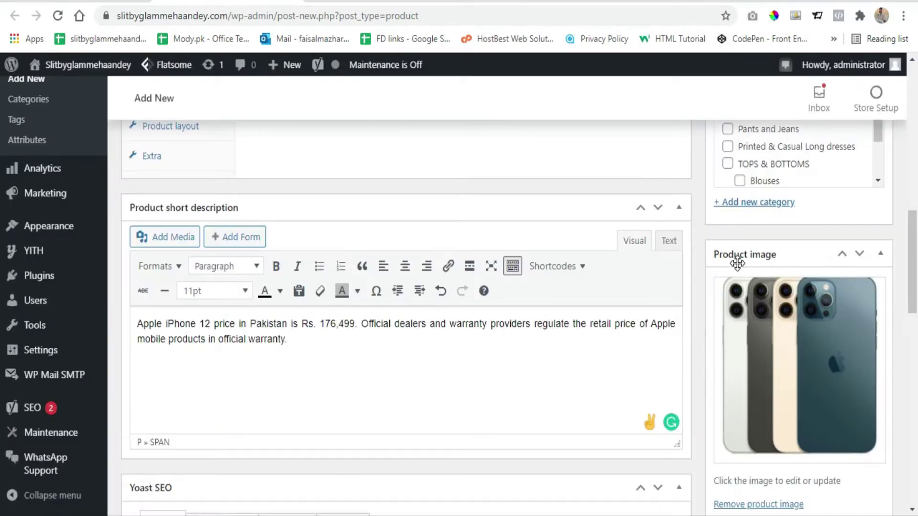
Step: Add the uploaded iPhone images 2 and 3 to the product gallery
scroll(805, 214, down, 3)
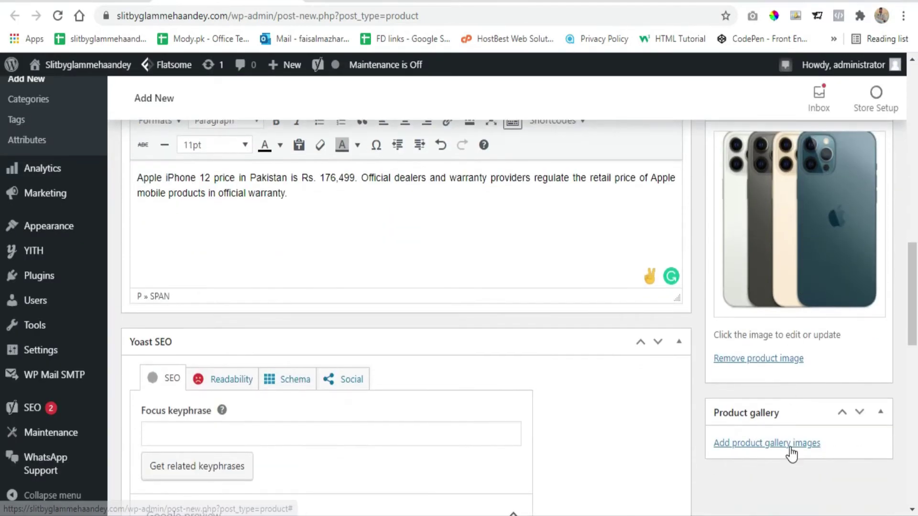
click(789, 444)
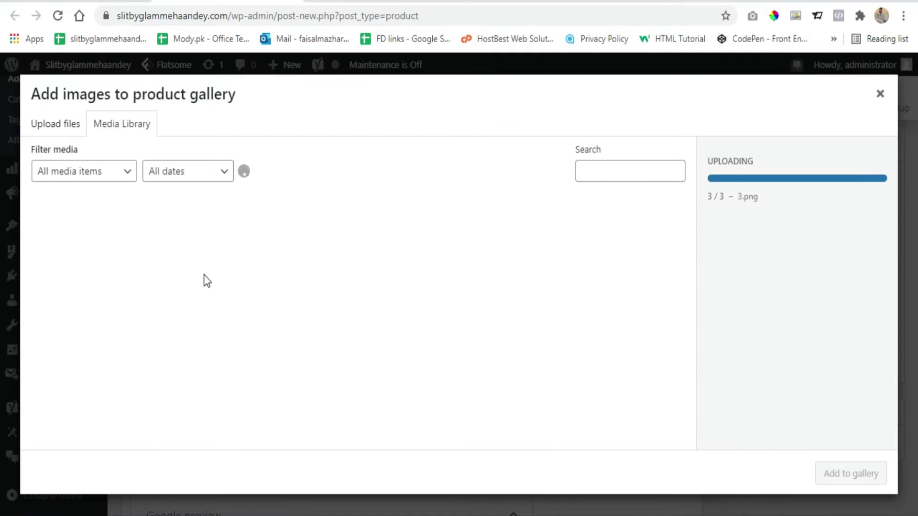
click(182, 222)
click(111, 231)
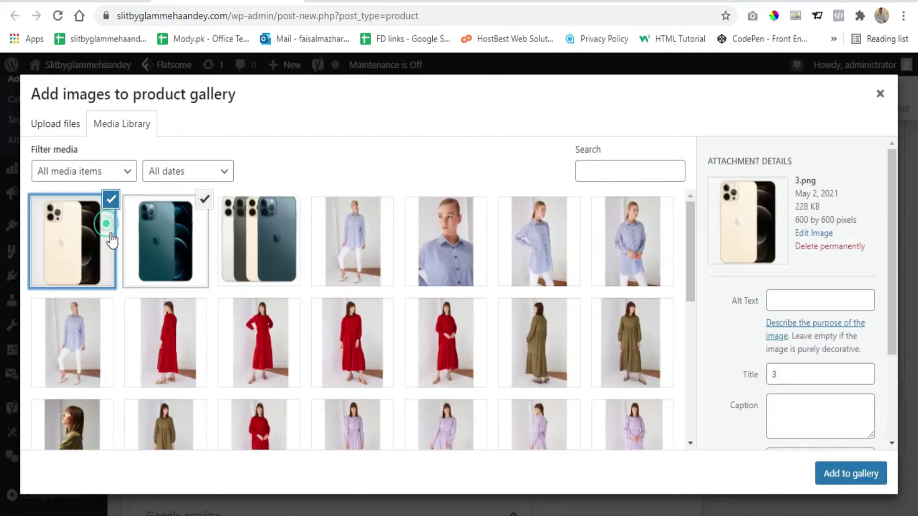
click(850, 473)
Step: Publish the iPhone Pro 12 Max product
scroll(555, 380, up, 12)
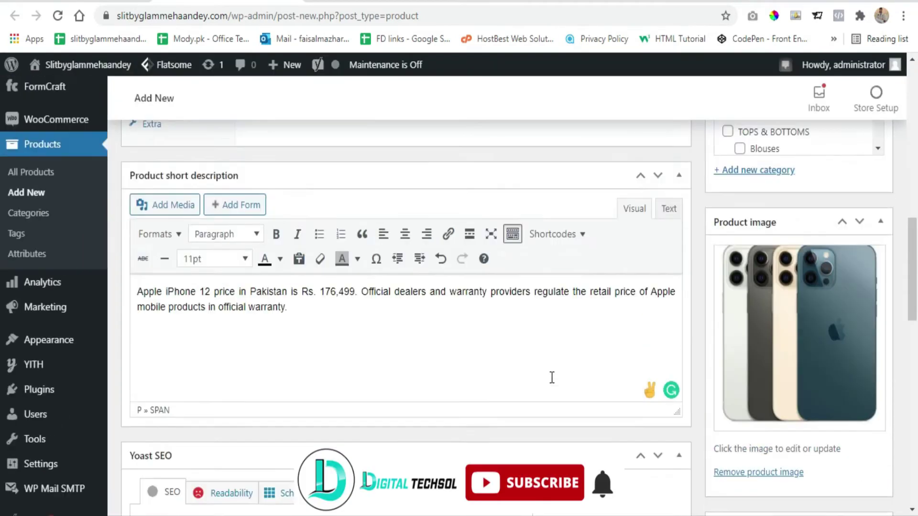
click(862, 303)
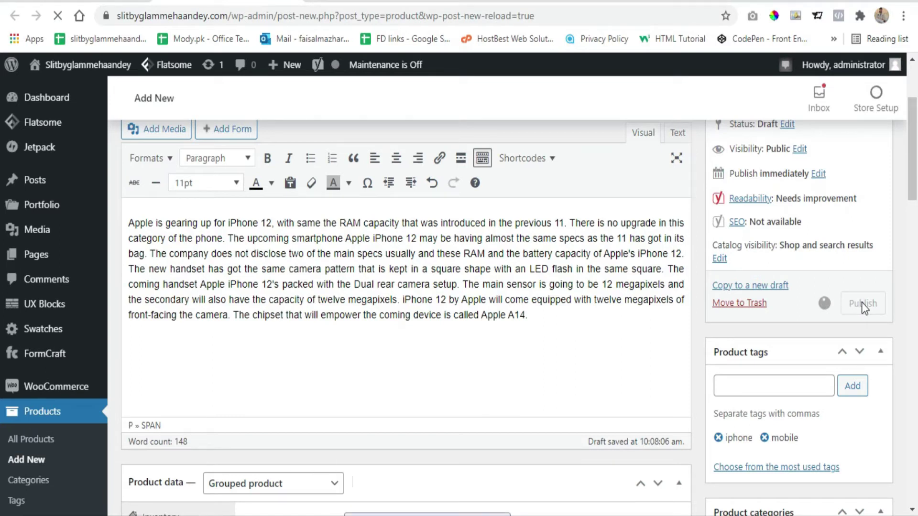
scroll(528, 257, up, 3)
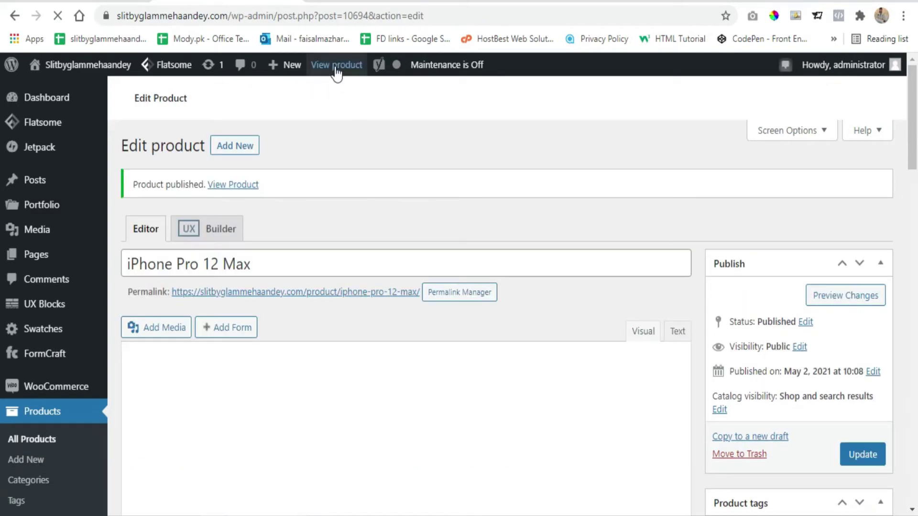
Step: View the published product's store page and check its title, short description, SKU, categories, tags and related products
click(335, 64)
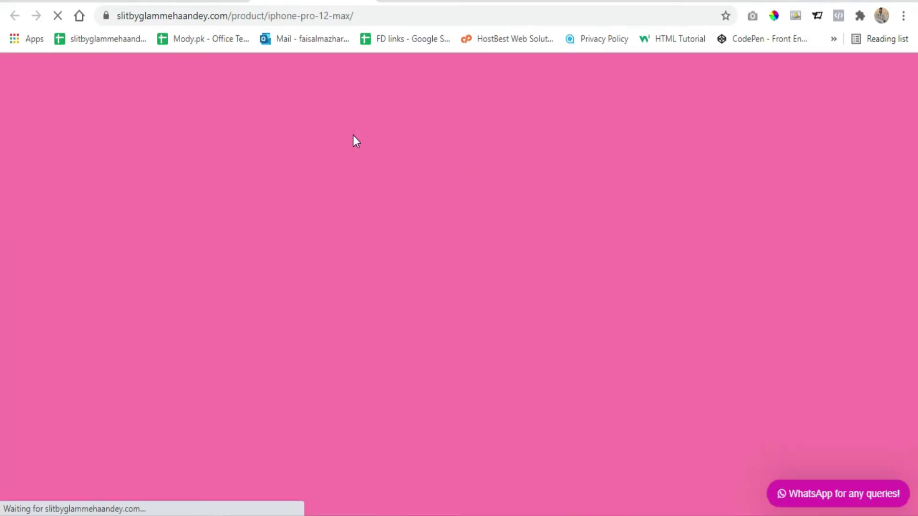
scroll(144, 260, down, 2)
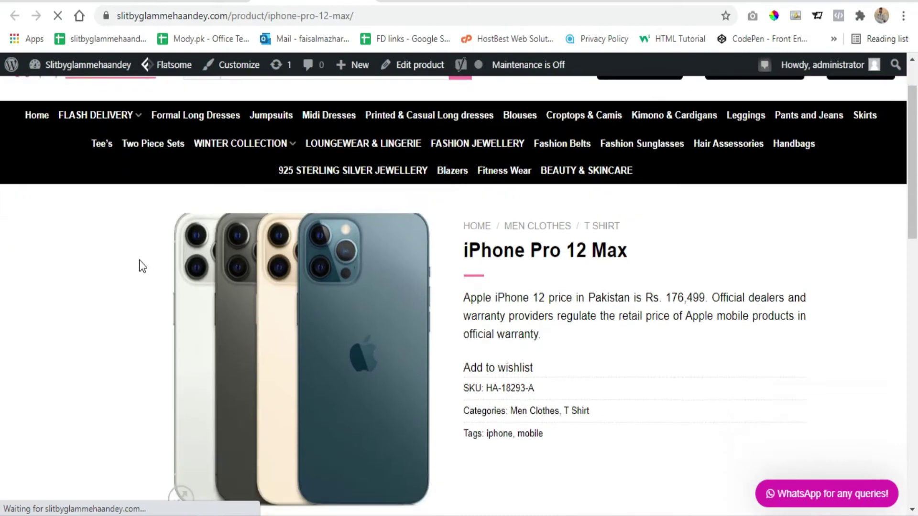
triple_click(465, 244)
scroll(571, 359, down, 5)
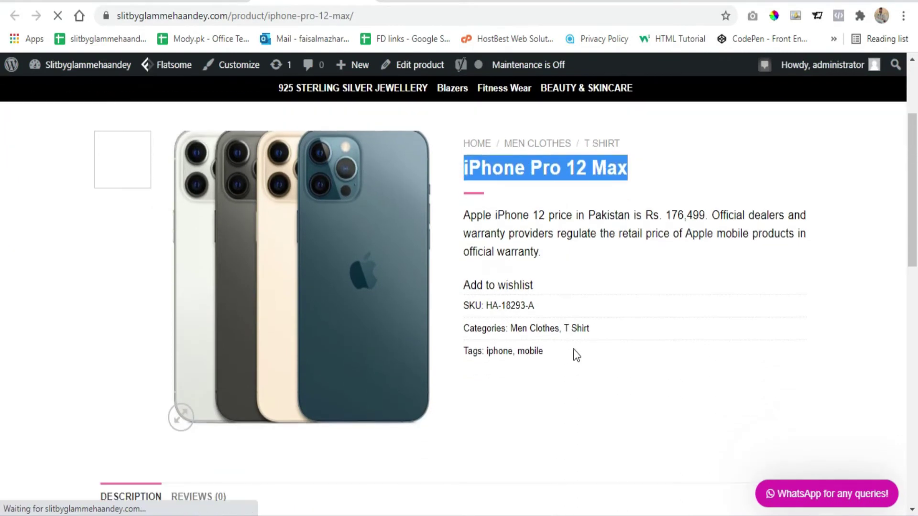
scroll(578, 310, down, 4)
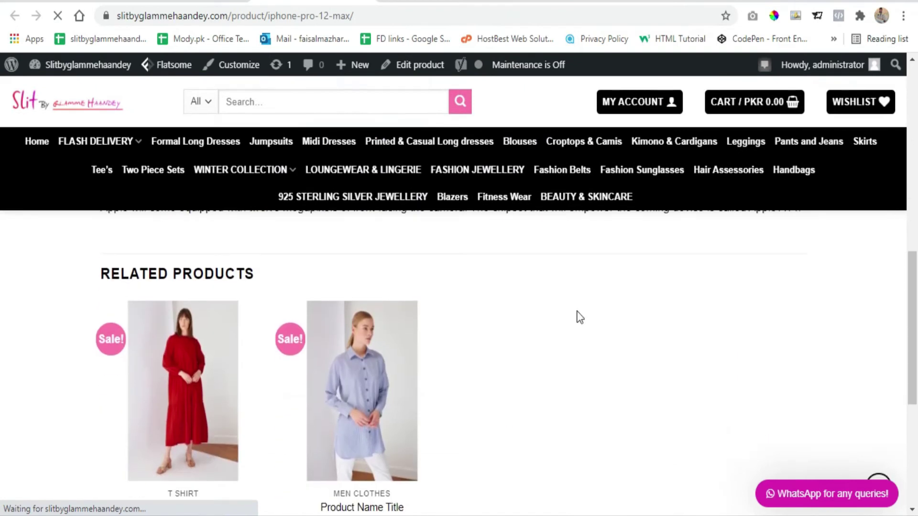
Step: Copy the product title "iPhone Pro 12 Max" from its store page
scroll(578, 311, up, 8)
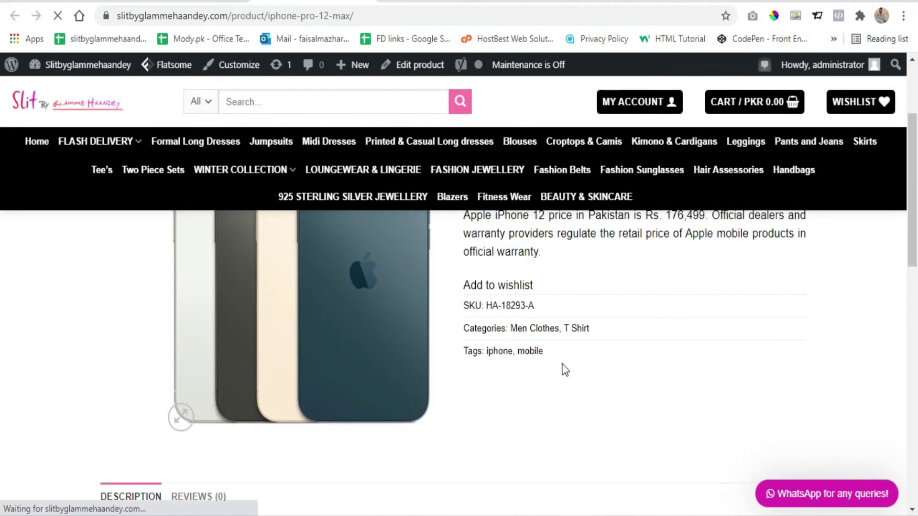
scroll(563, 368, up, 2)
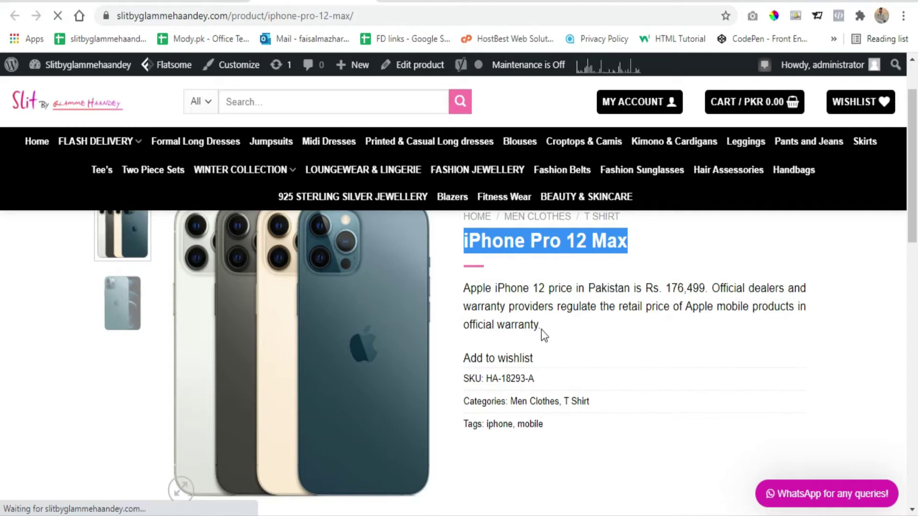
drag(541, 329, 525, 306)
scroll(602, 297, up, 2)
click(633, 320)
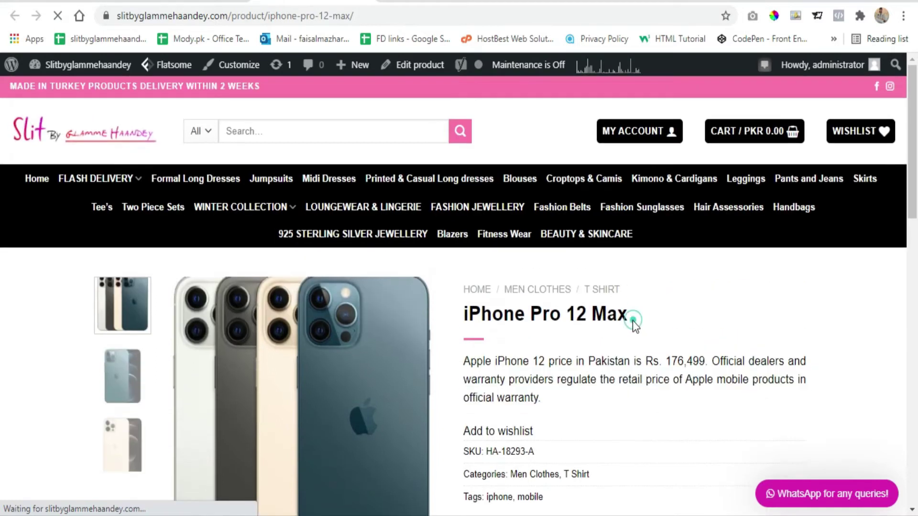
drag(630, 312, 463, 313)
key(ctrl+c)
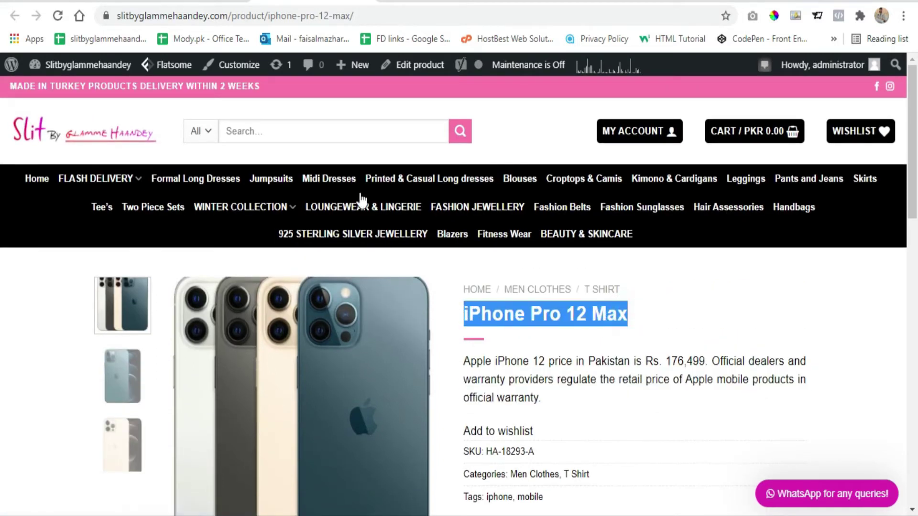
Step: Start a new product and title it "iPhone Pro 12 Max - 64 GB", reusing the copied name
scroll(175, 212, down, 3)
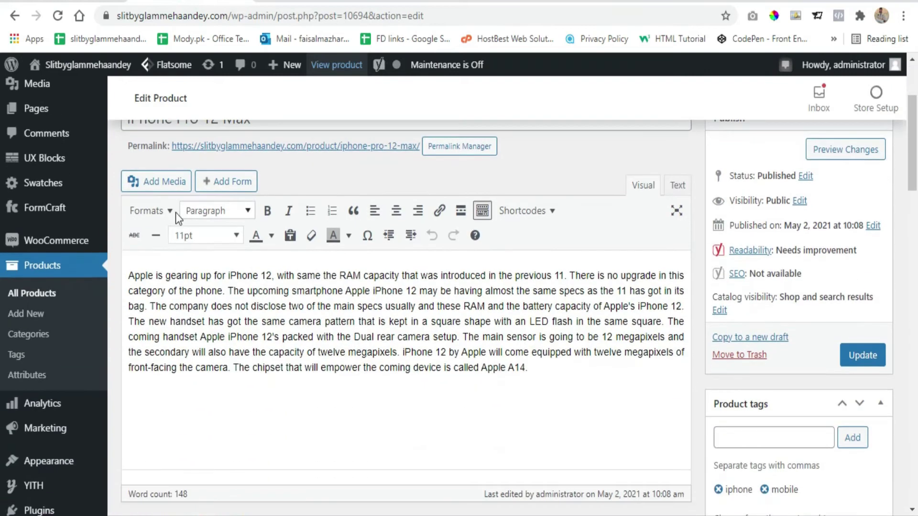
click(37, 314)
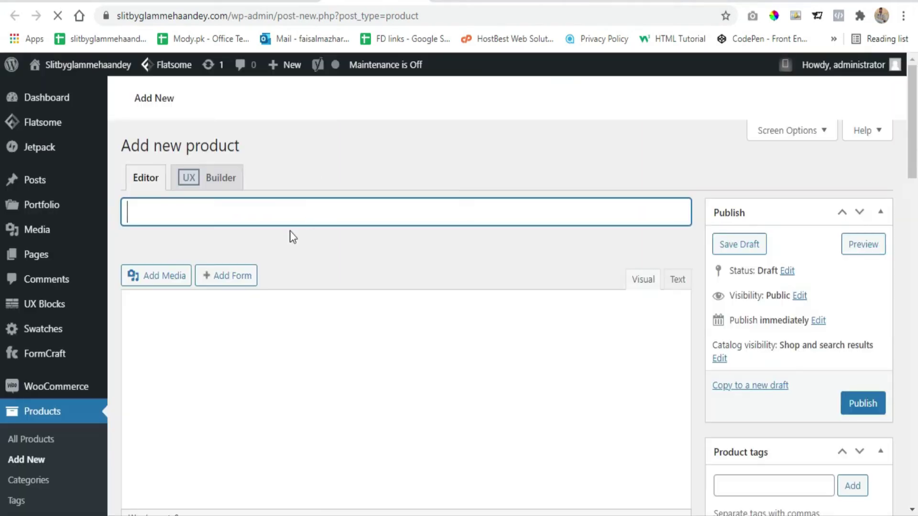
click(255, 248)
key(ctrl+v)
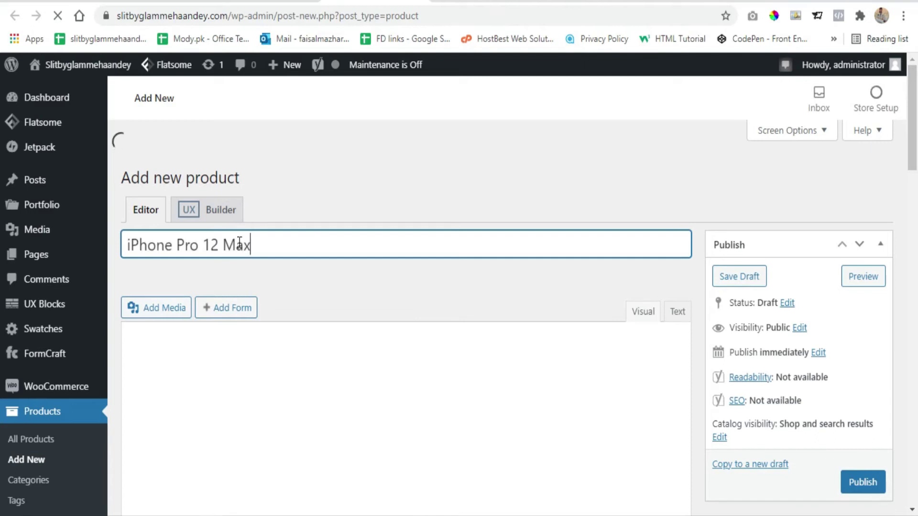
text(- )
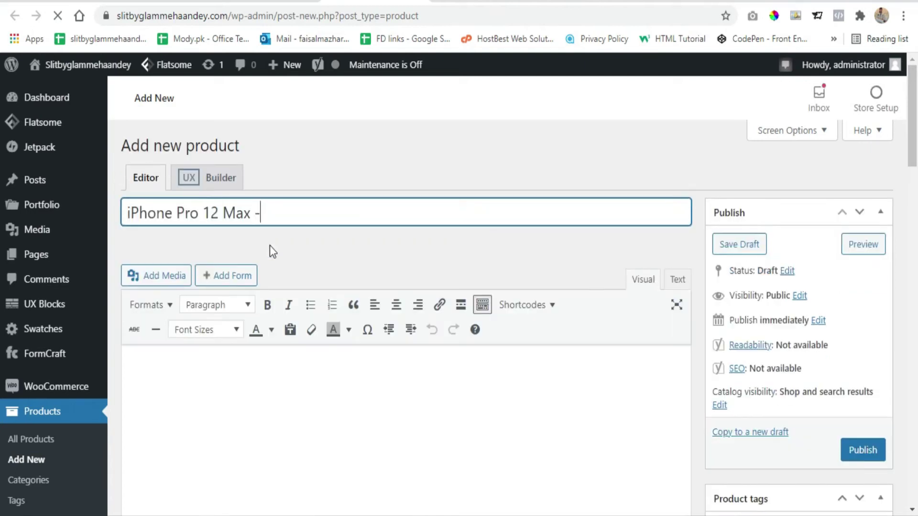
text(64 GB)
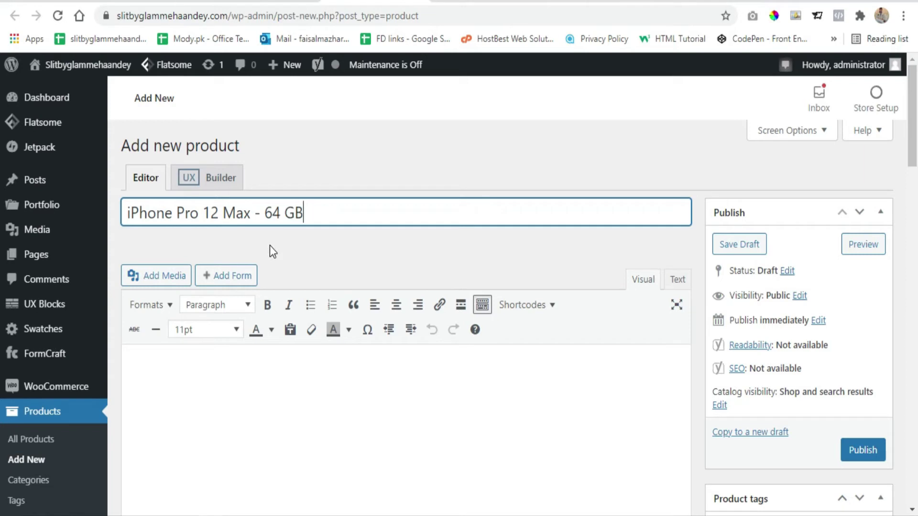
click(311, 242)
click(326, 217)
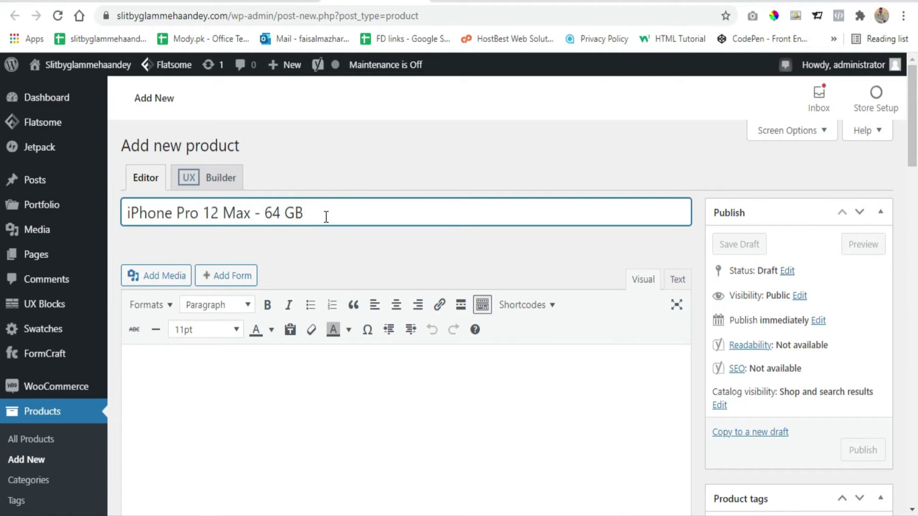
Step: Set the simple product's regular price to 1500000 PKR and sale price to 1200000 PKR, with tax status None
scroll(338, 227, down, 9)
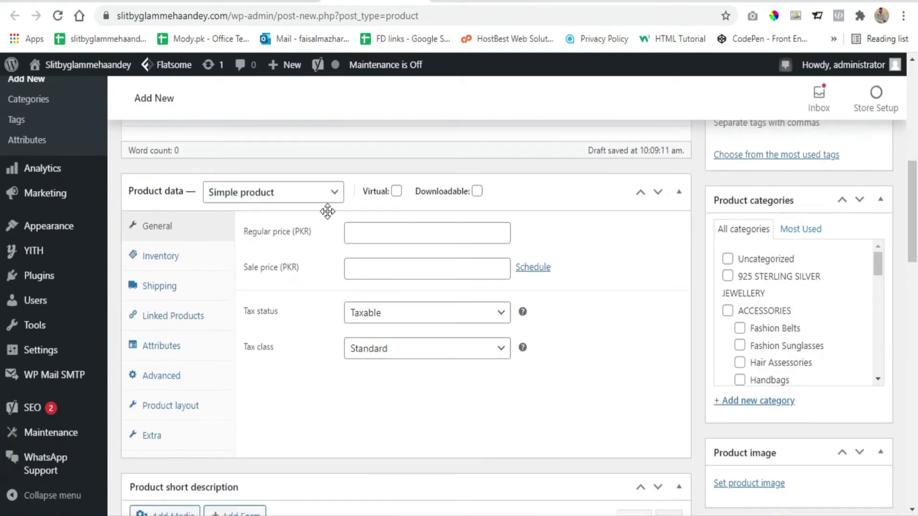
click(386, 230)
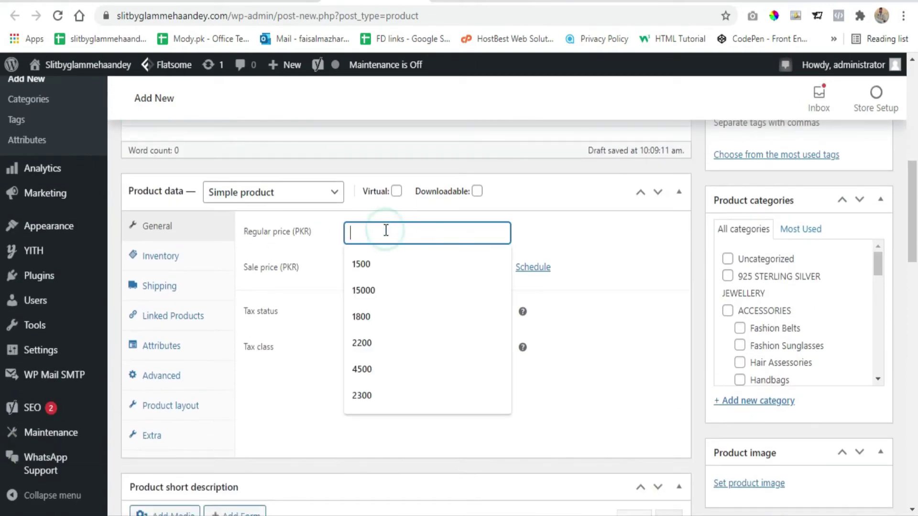
text(150)
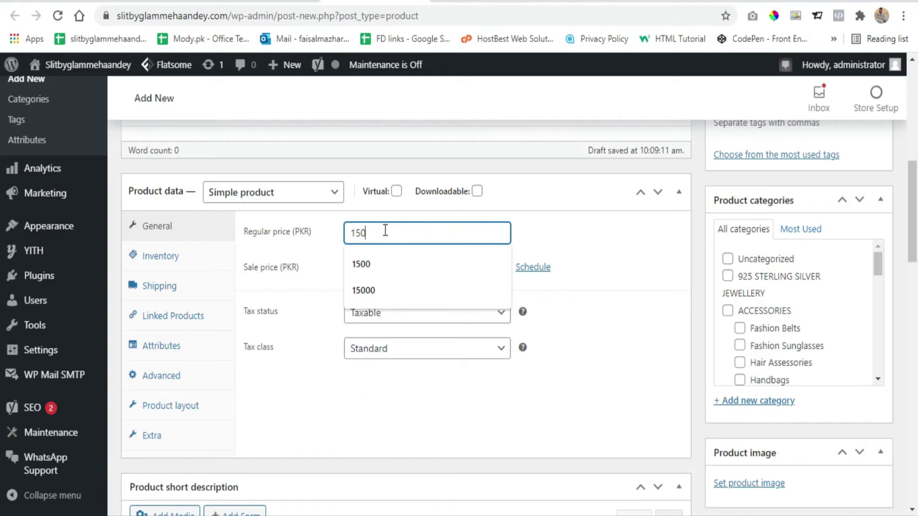
text(000)
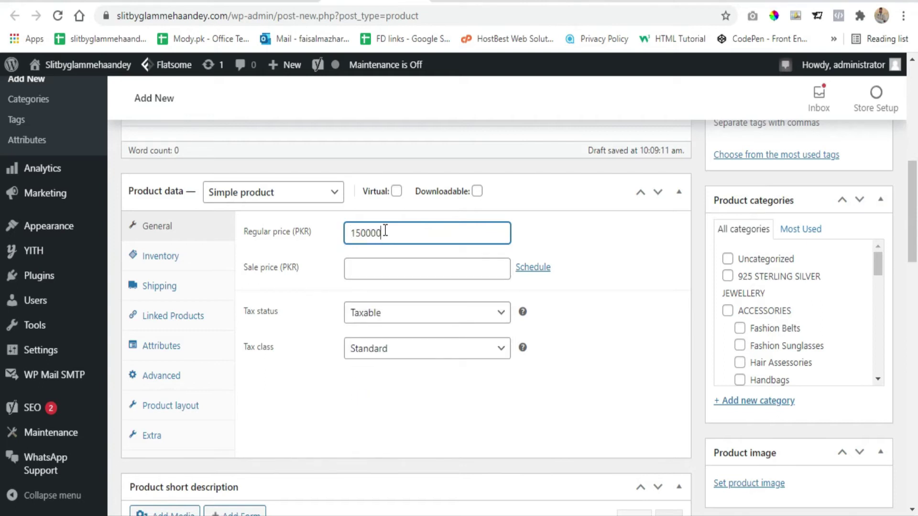
double_click(384, 232)
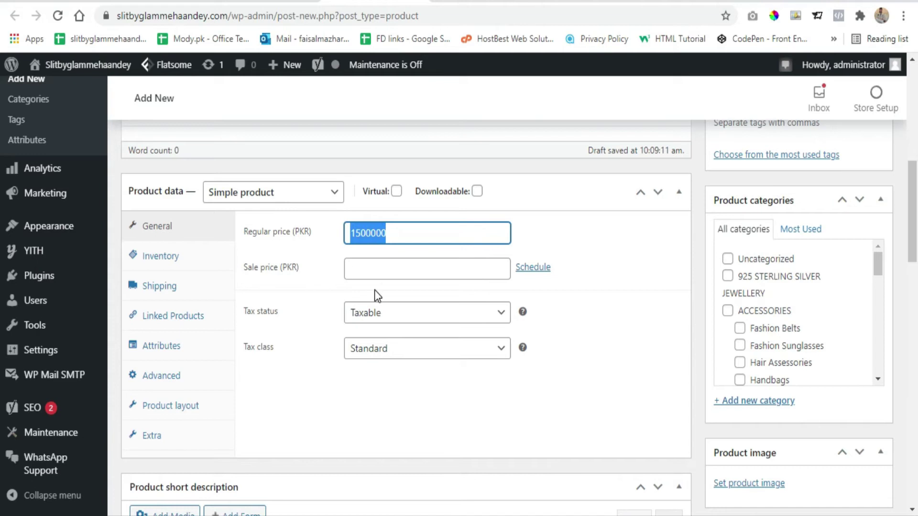
click(370, 273)
text(1200000)
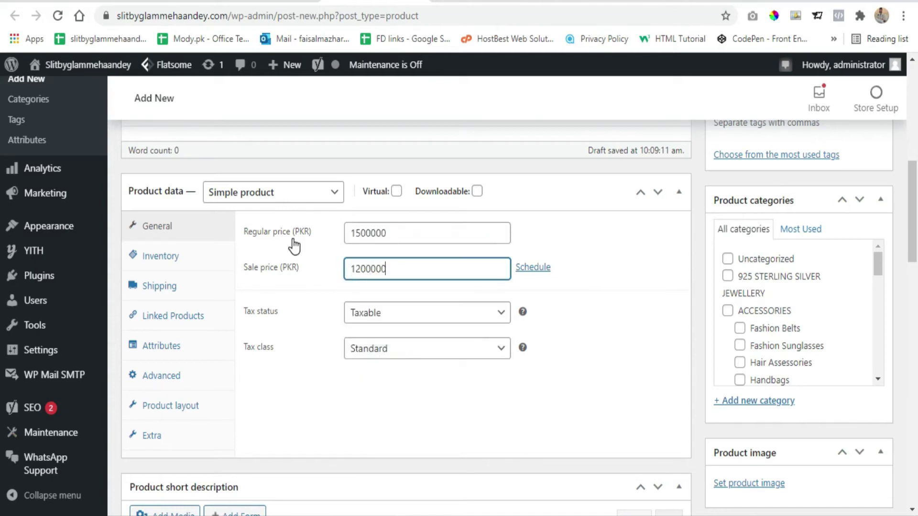
click(328, 407)
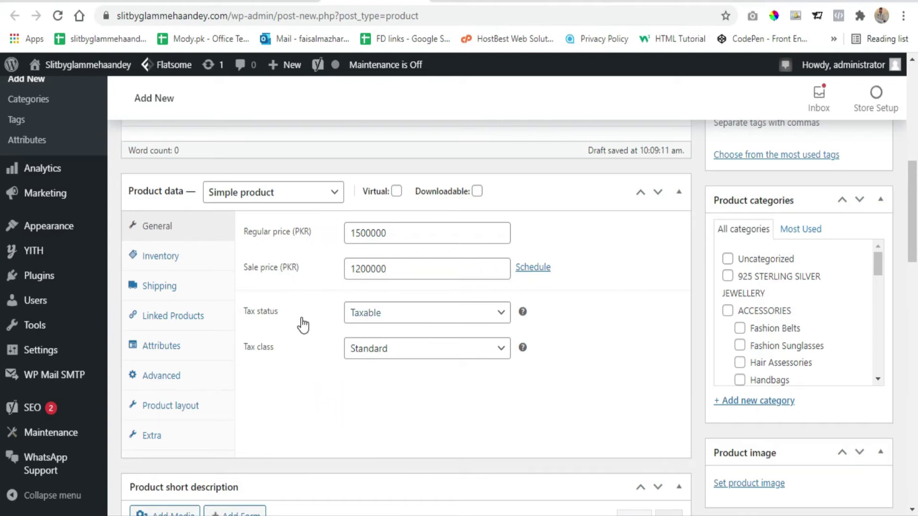
click(401, 313)
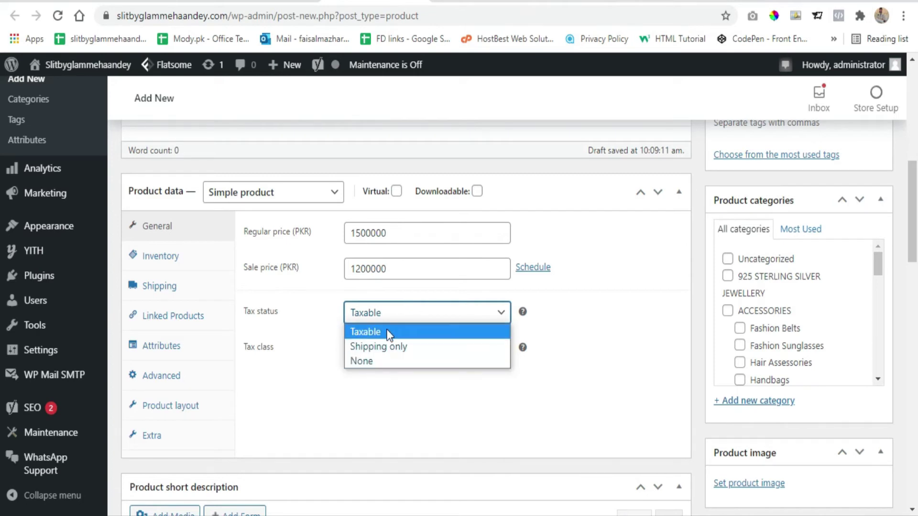
click(386, 361)
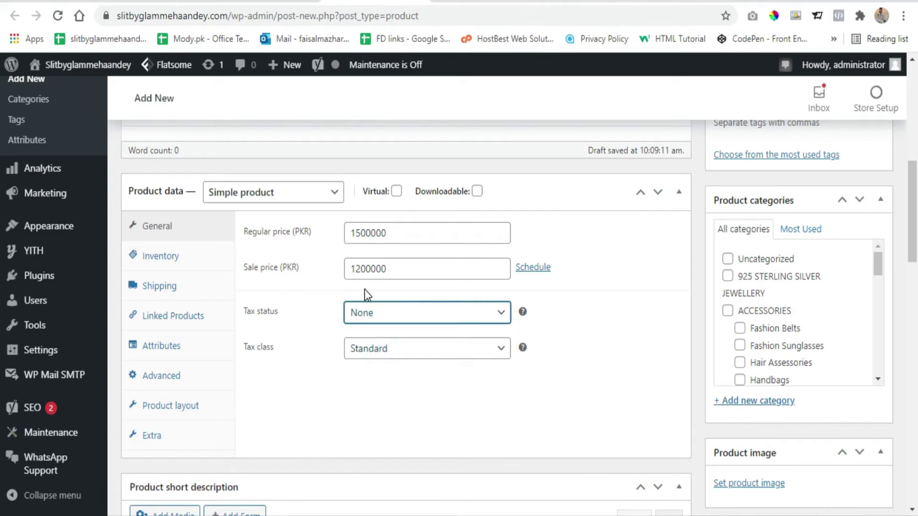
Step: Change the 64 GB product's visibility to Private and save the product
scroll(541, 366, up, 10)
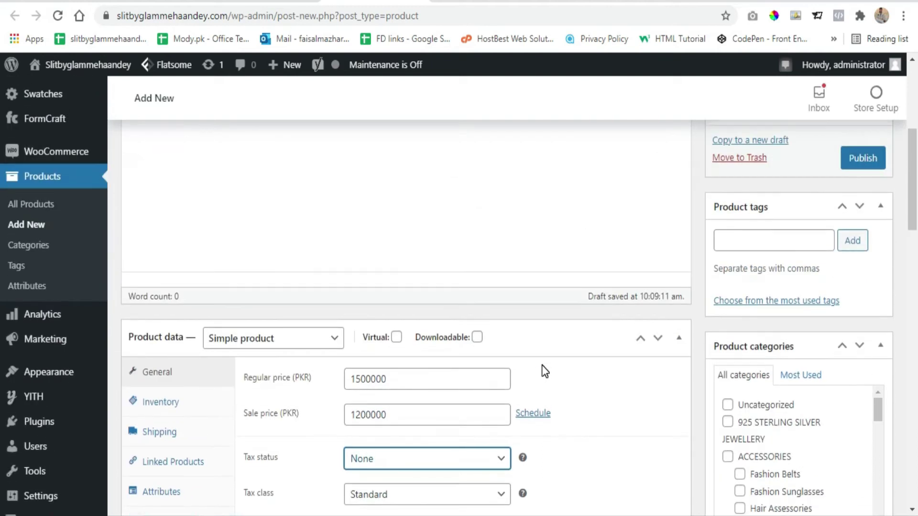
click(328, 213)
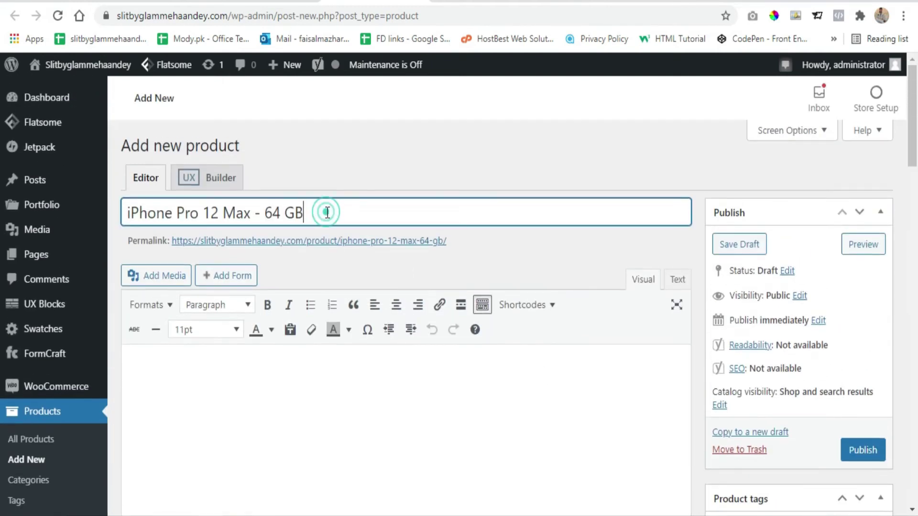
drag(328, 213, 125, 212)
scroll(395, 377, down, 7)
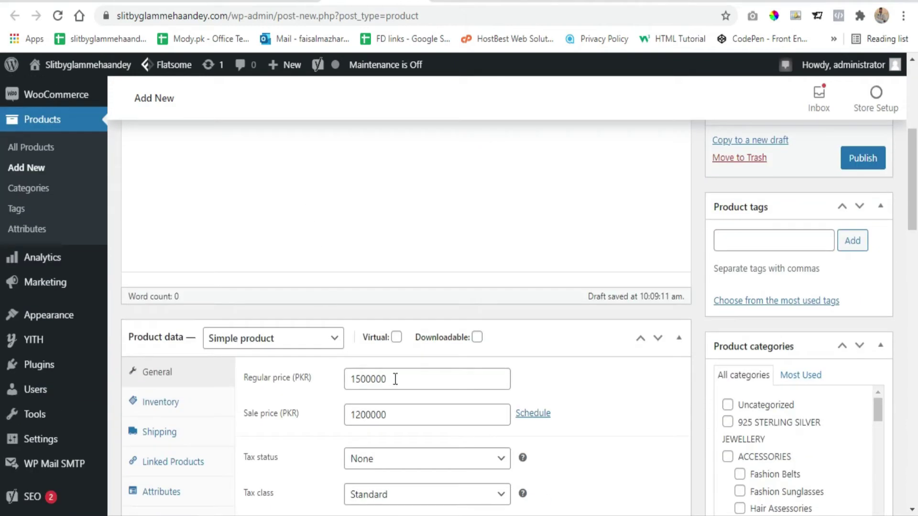
scroll(397, 379, up, 6)
scroll(399, 377, up, 2)
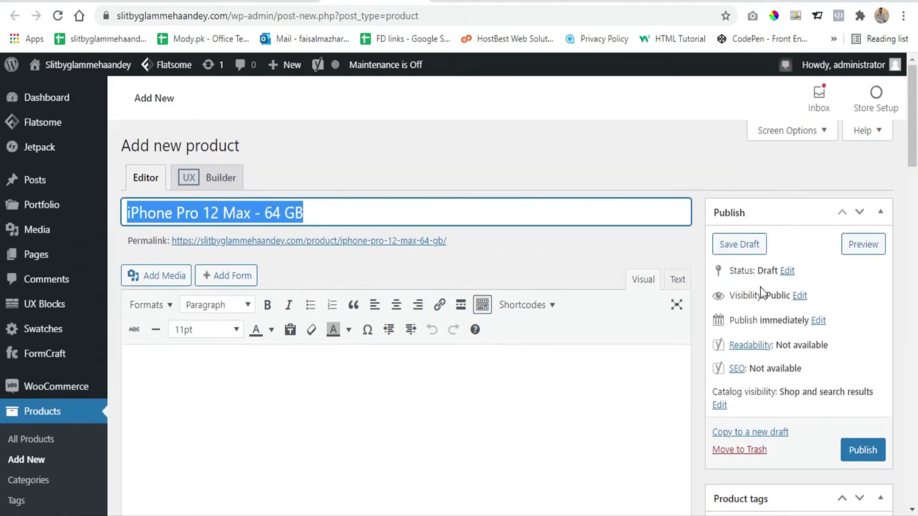
scroll(881, 315, down, 2)
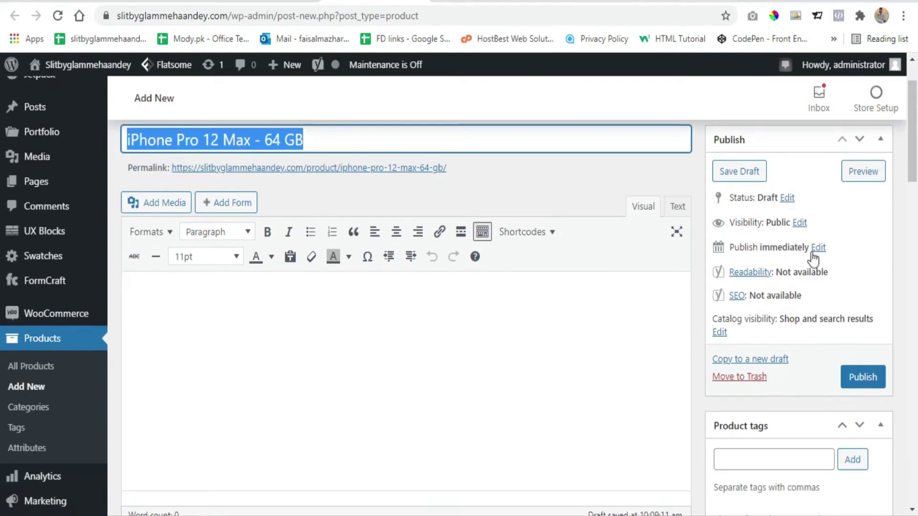
drag(766, 223, 784, 223)
click(797, 222)
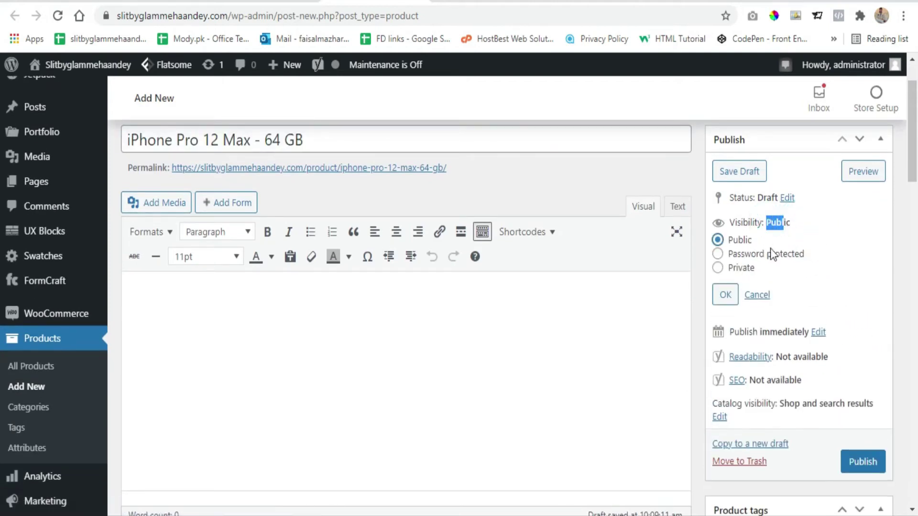
click(717, 267)
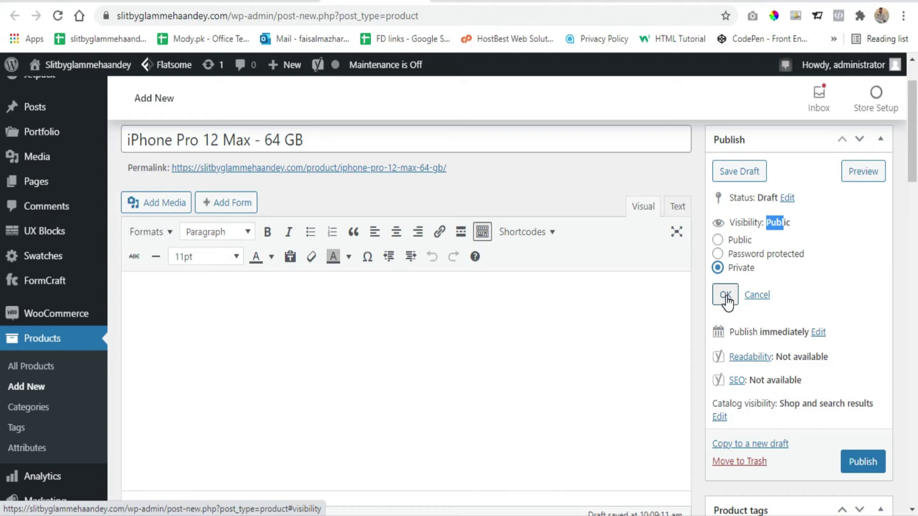
click(725, 297)
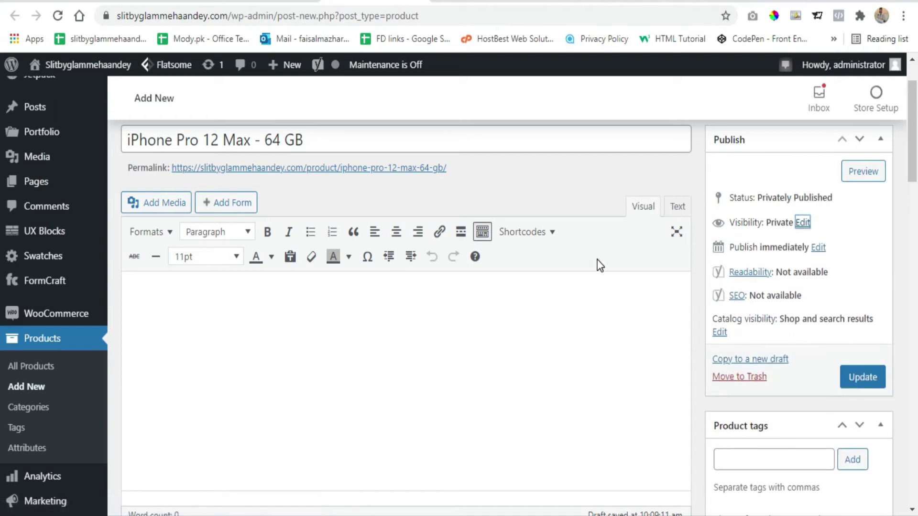
click(872, 377)
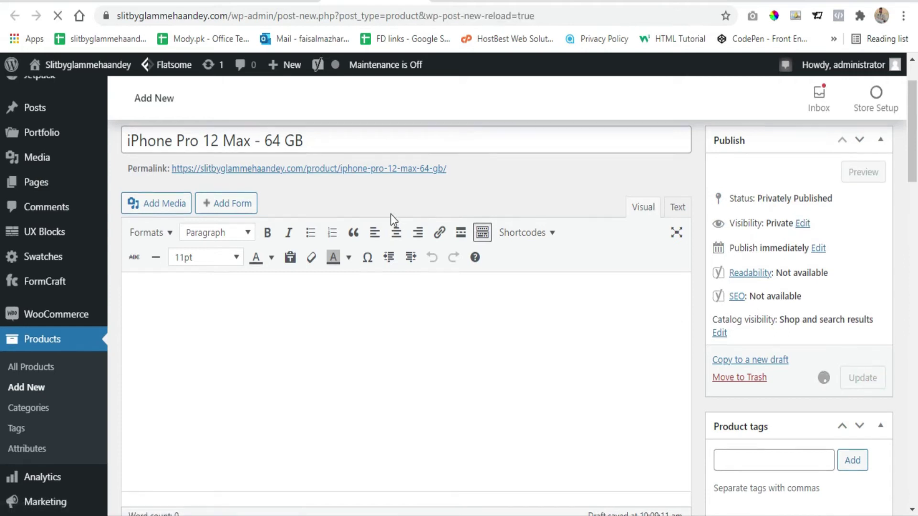
Step: Return to the iPhone Pro 12 Max store page and open that product for editing
scroll(391, 214, up, 1)
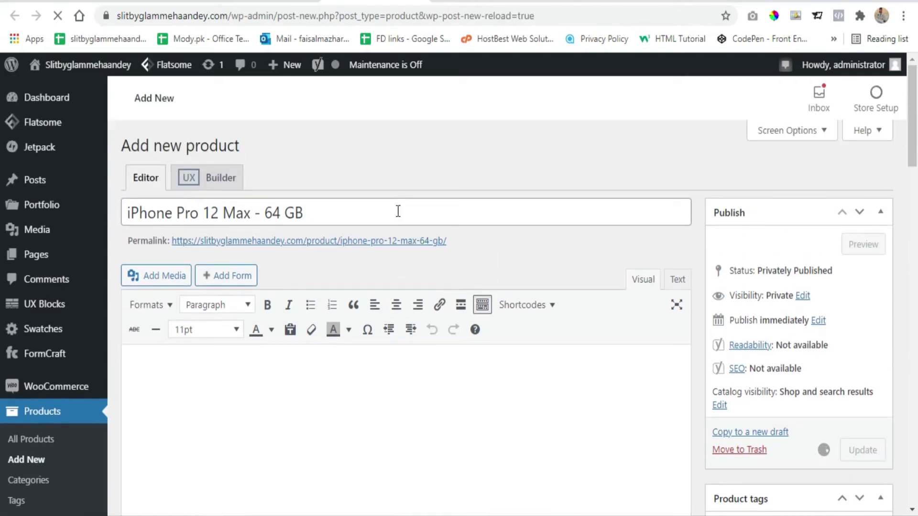
drag(323, 214, 125, 213)
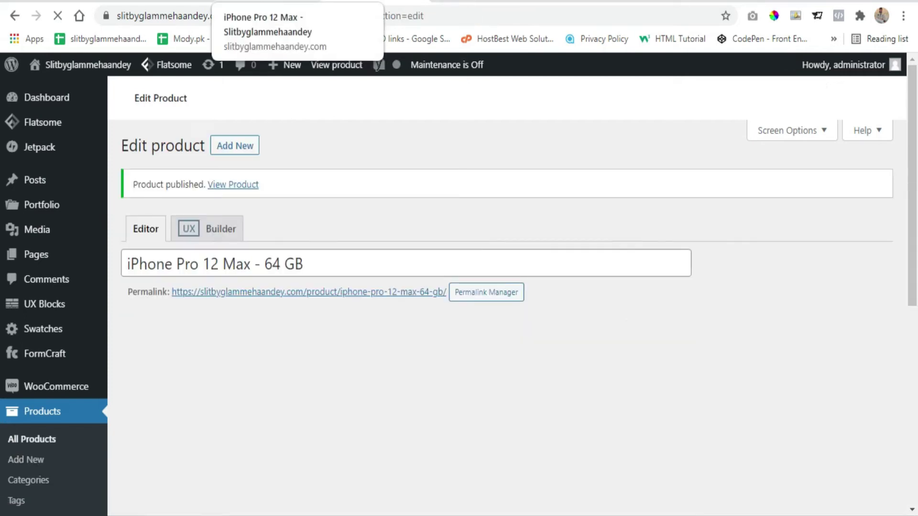
click(266, 1)
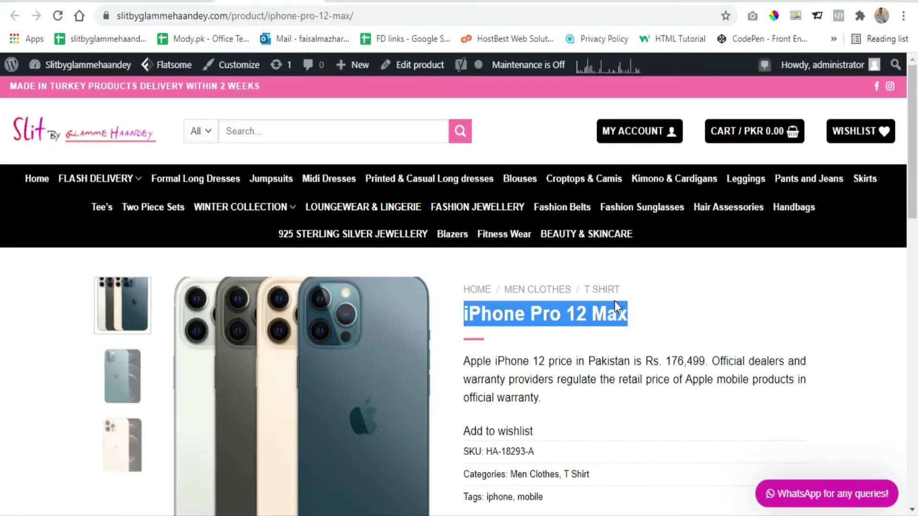
click(422, 69)
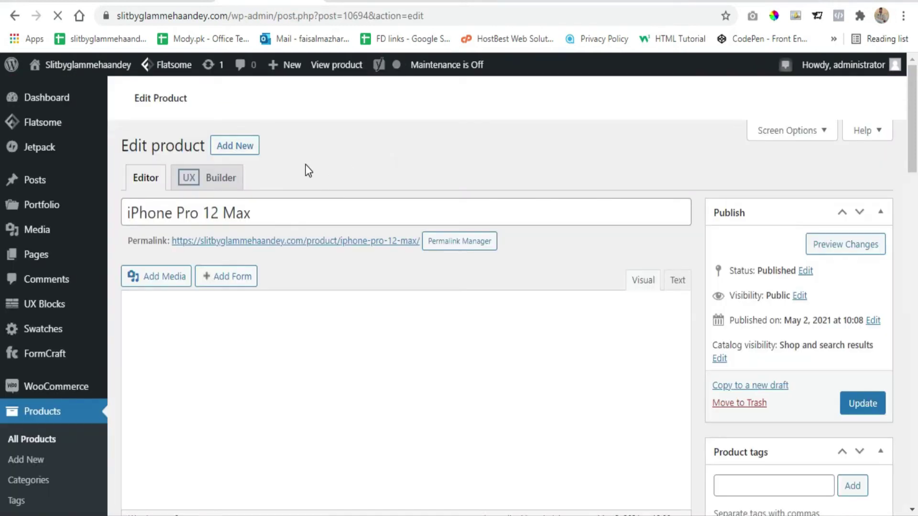
scroll(309, 143, down, 1)
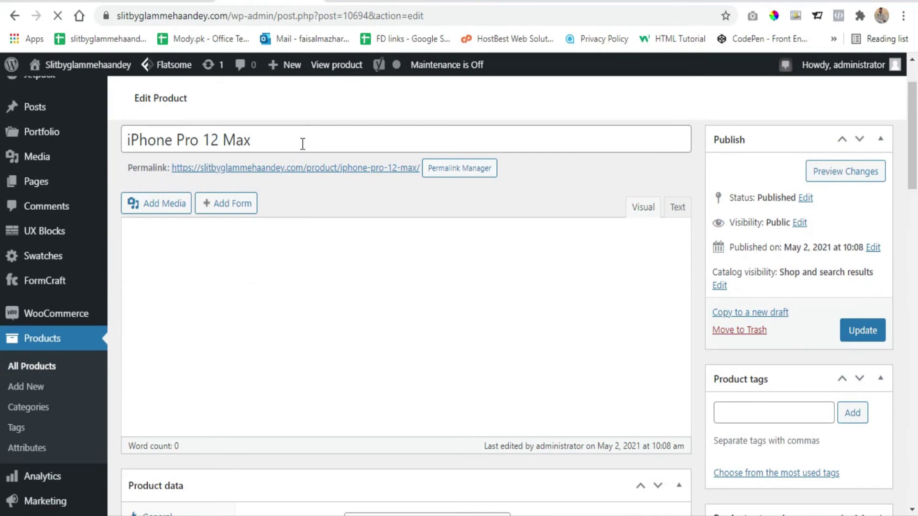
scroll(300, 138, down, 5)
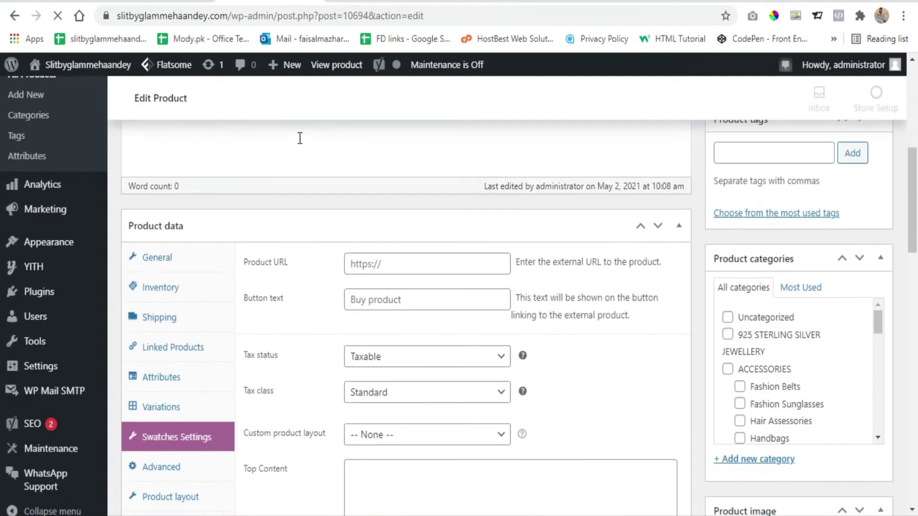
scroll(298, 142, down, 2)
scroll(306, 151, up, 9)
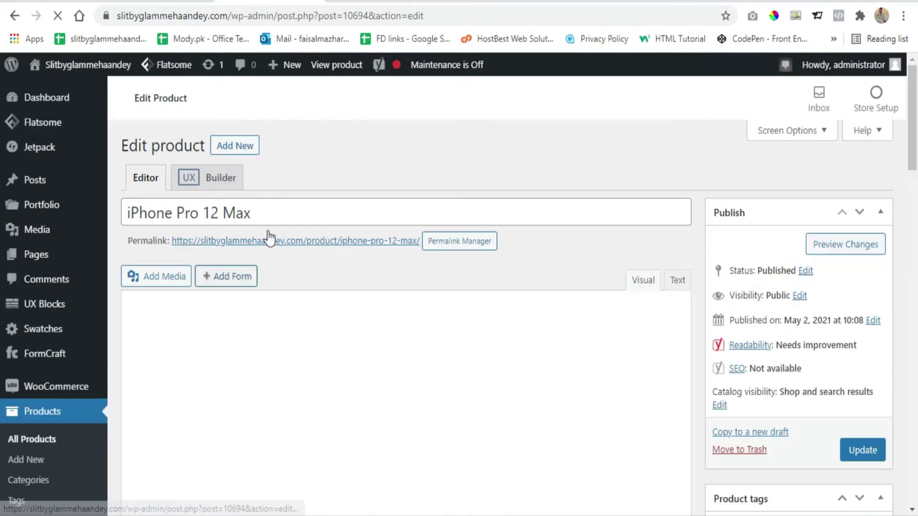
Step: Open the Linked Products settings of the iPhone Pro 12 Max grouped product
scroll(312, 144, down, 6)
scroll(299, 197, up, 3)
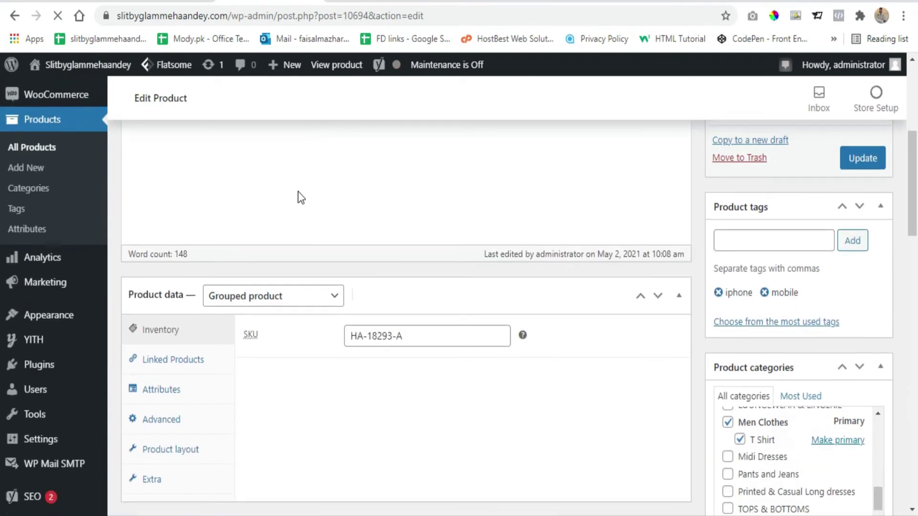
scroll(299, 204, down, 3)
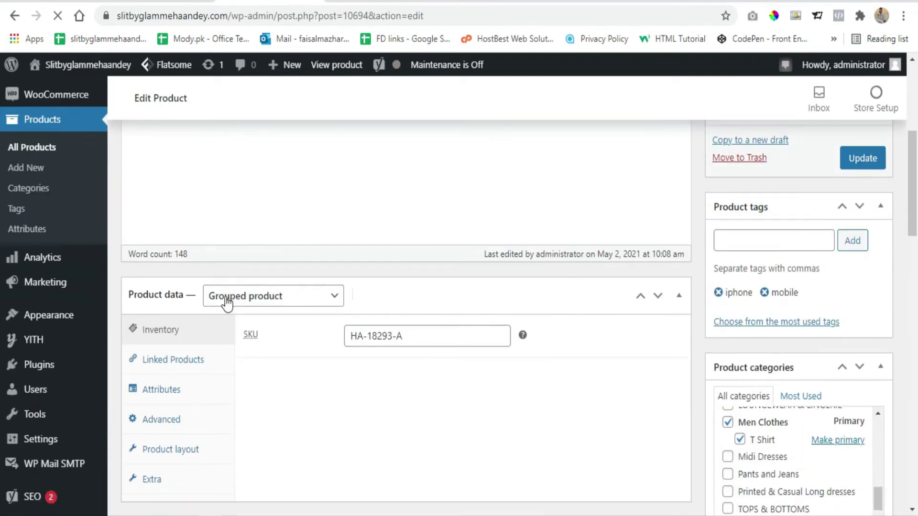
click(174, 360)
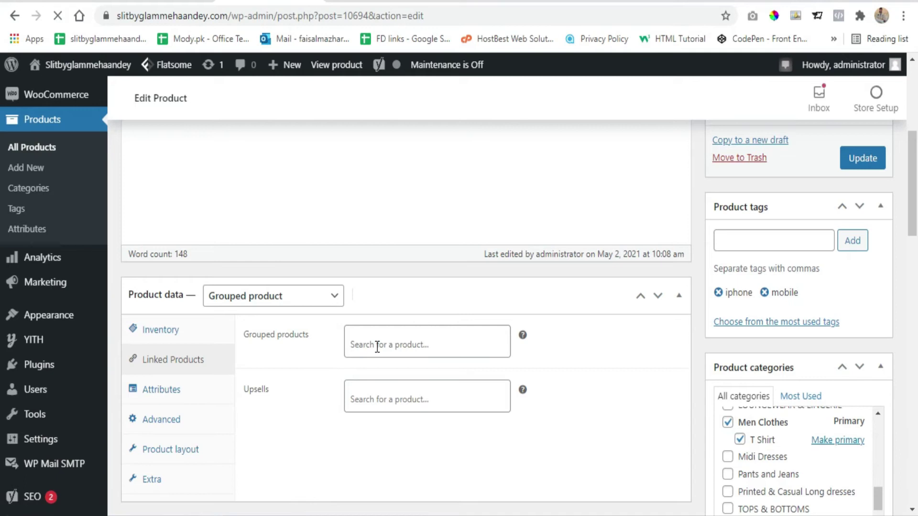
scroll(379, 239, up, 5)
scroll(382, 244, down, 1)
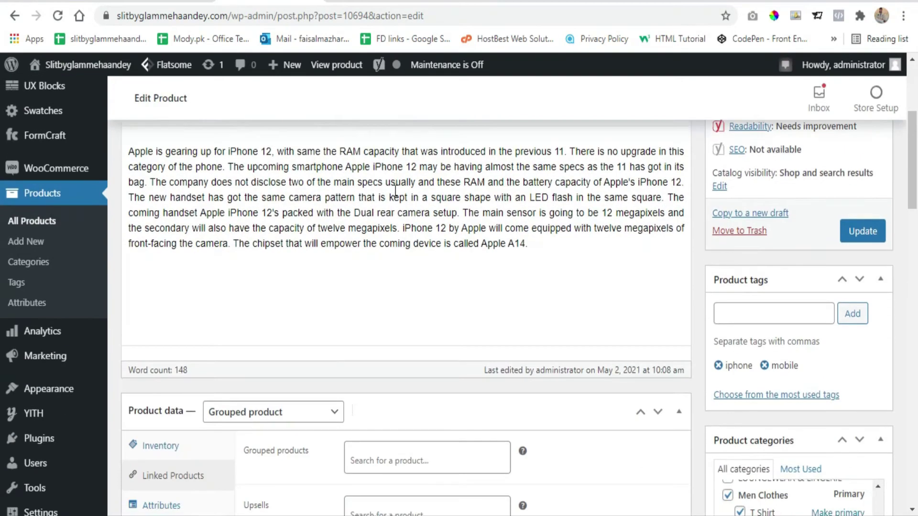
scroll(395, 191, down, 6)
scroll(379, 211, up, 1)
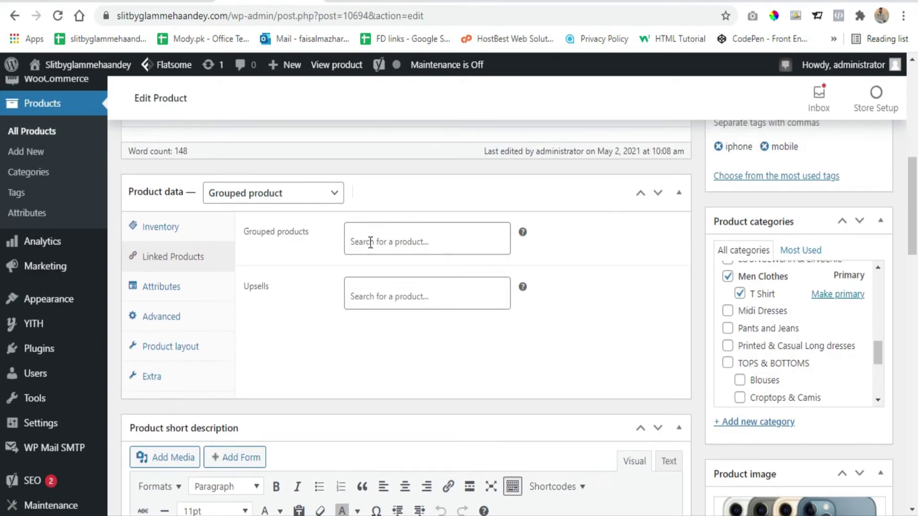
Step: Find "iPhone Pro 12 Max - 64 GB" with the search term iphone, add it to the grouped products and update the product
click(371, 243)
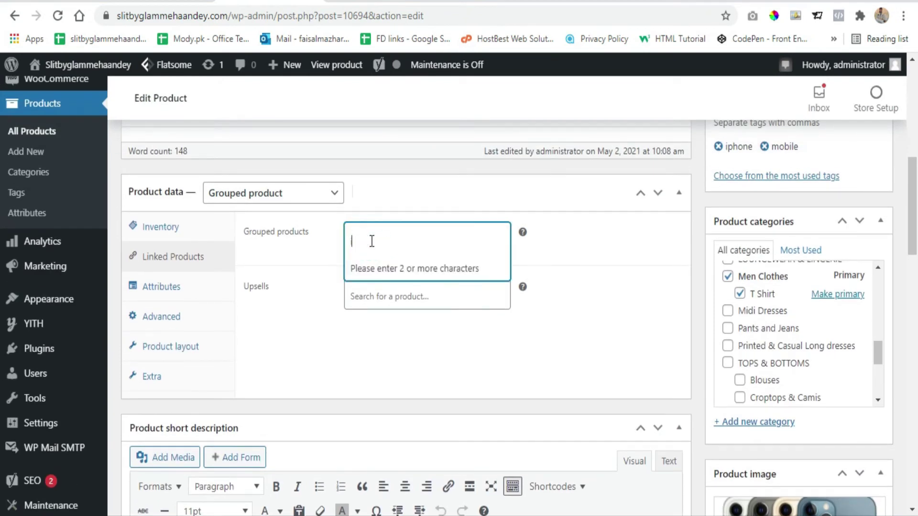
text(phone)
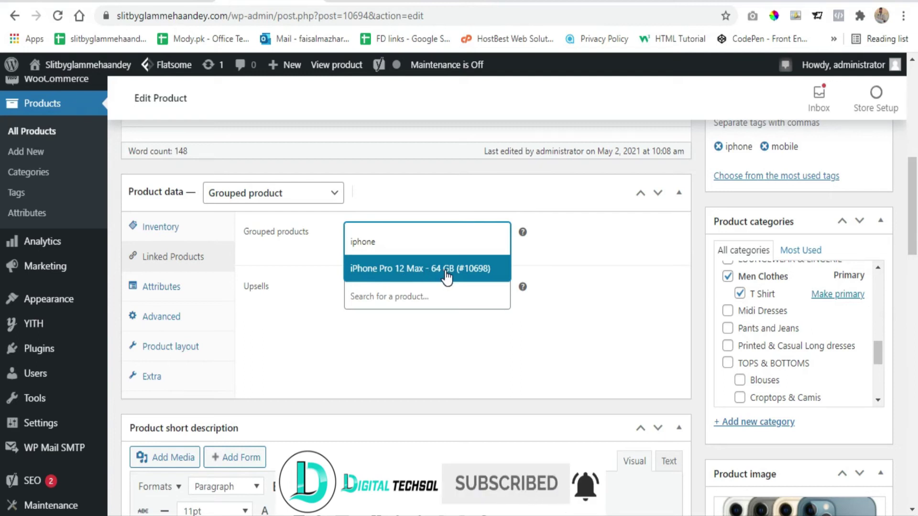
click(413, 278)
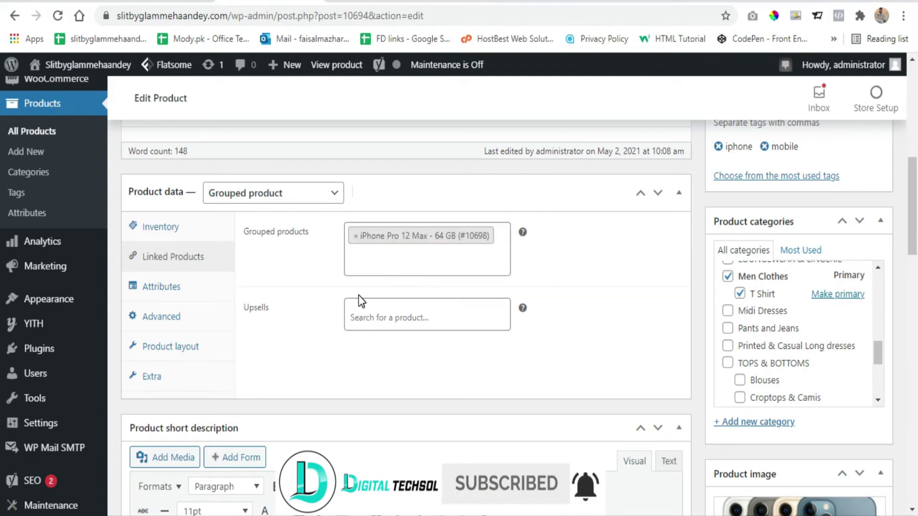
scroll(543, 372, up, 6)
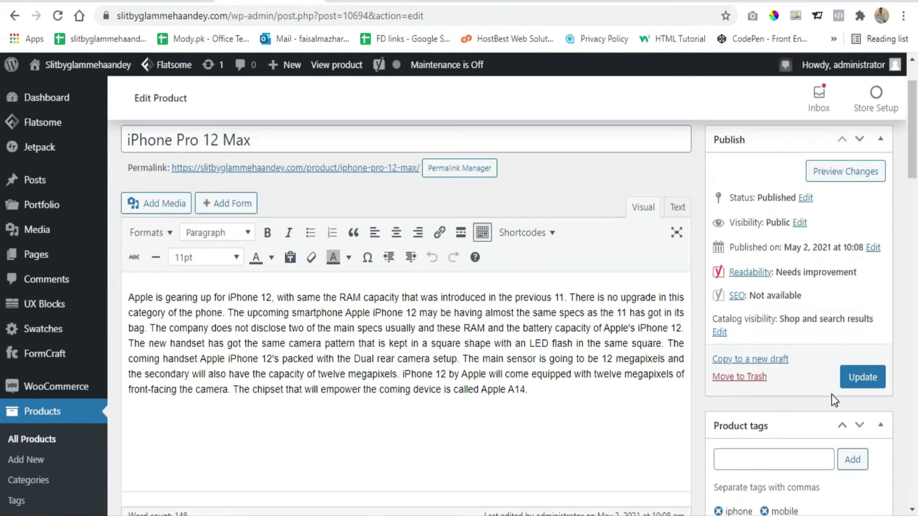
click(865, 381)
scroll(612, 257, down, 10)
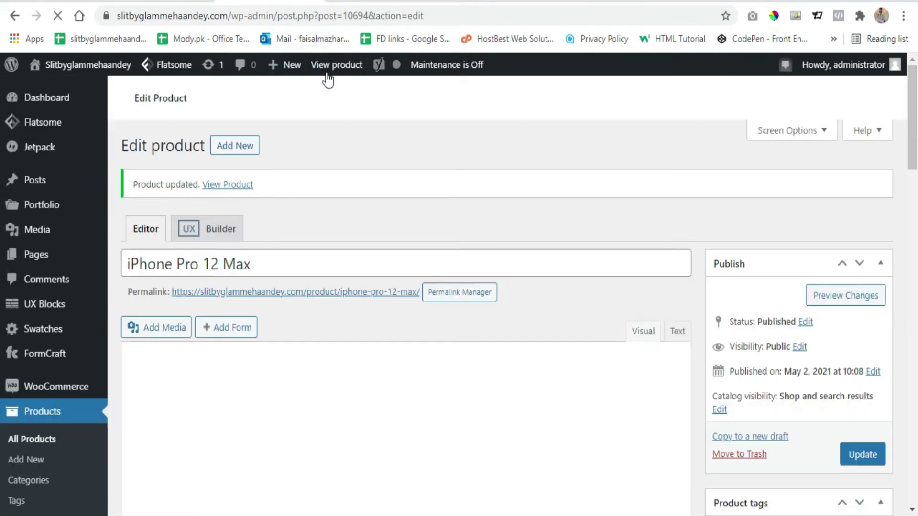
Step: View the iPhone Pro 12 Max store page and examine its title and the linked 64 GB item with its prices
click(329, 67)
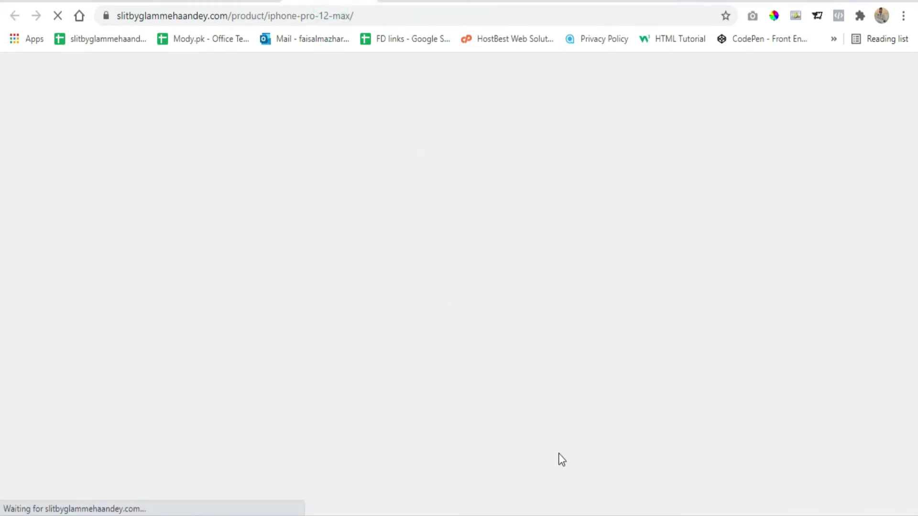
scroll(327, 211, down, 1)
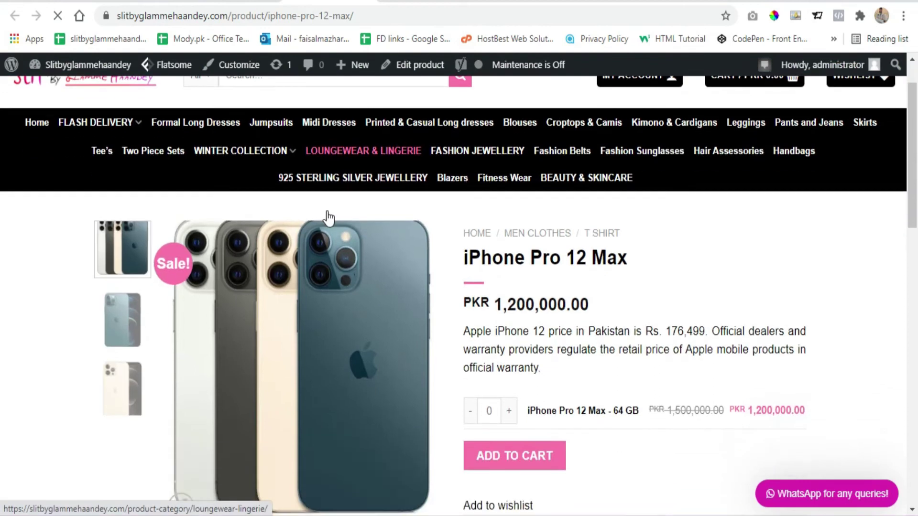
scroll(326, 217, down, 1)
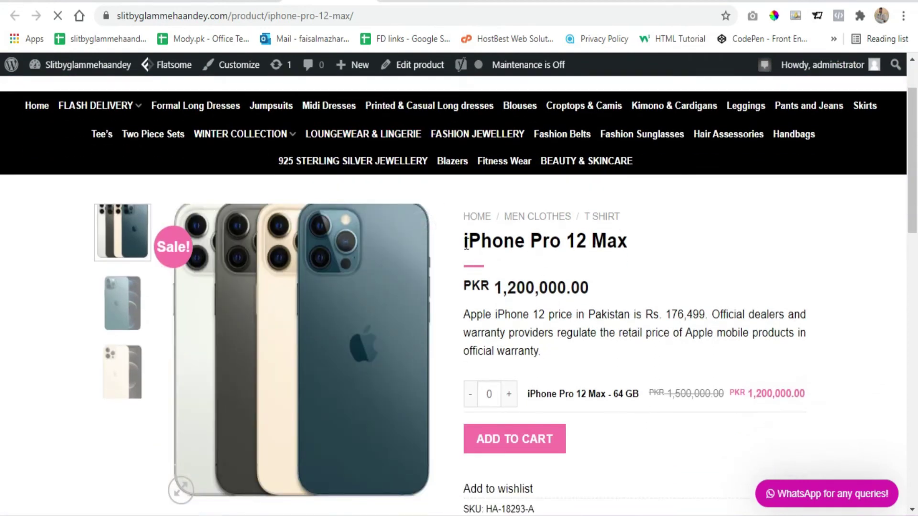
drag(462, 242, 639, 254)
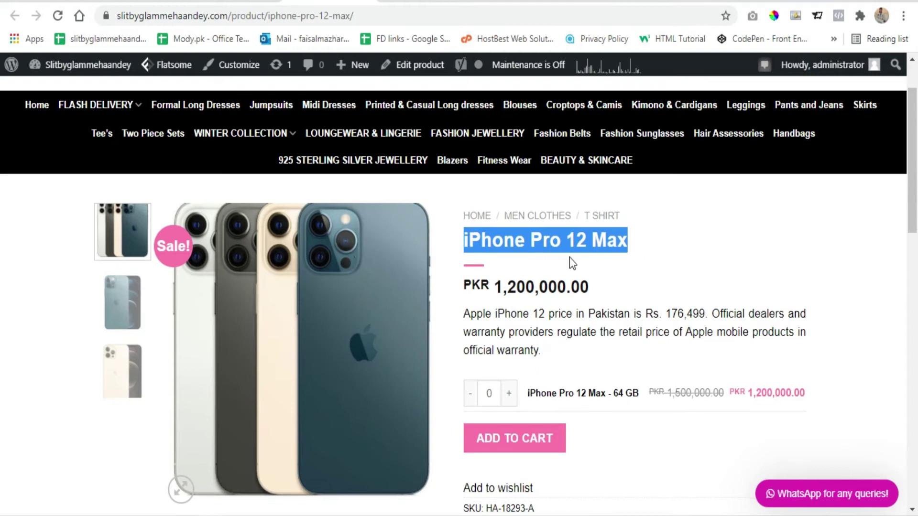
click(644, 243)
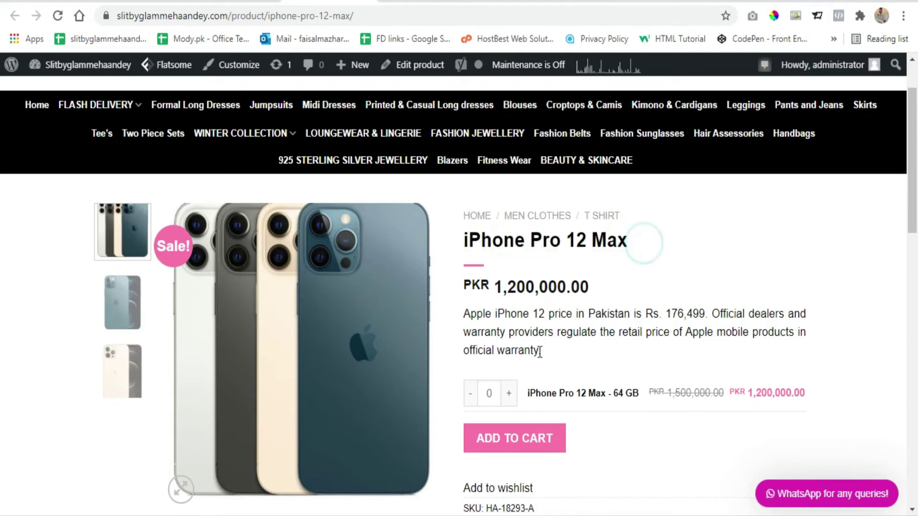
drag(532, 402, 638, 396)
click(638, 420)
scroll(828, 381, down, 3)
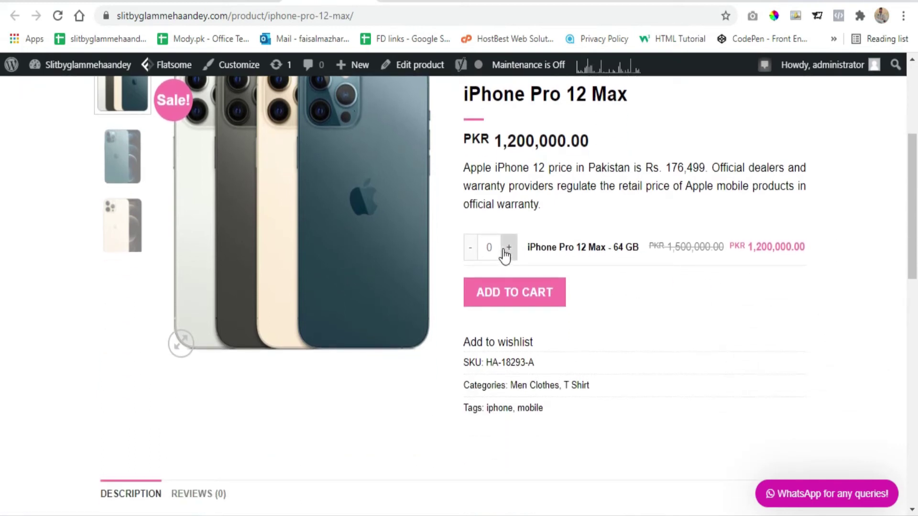
Step: Set the quantity of the 64 GB item to 2 on the store page
click(508, 249)
click(508, 249)
double_click(489, 250)
click(586, 324)
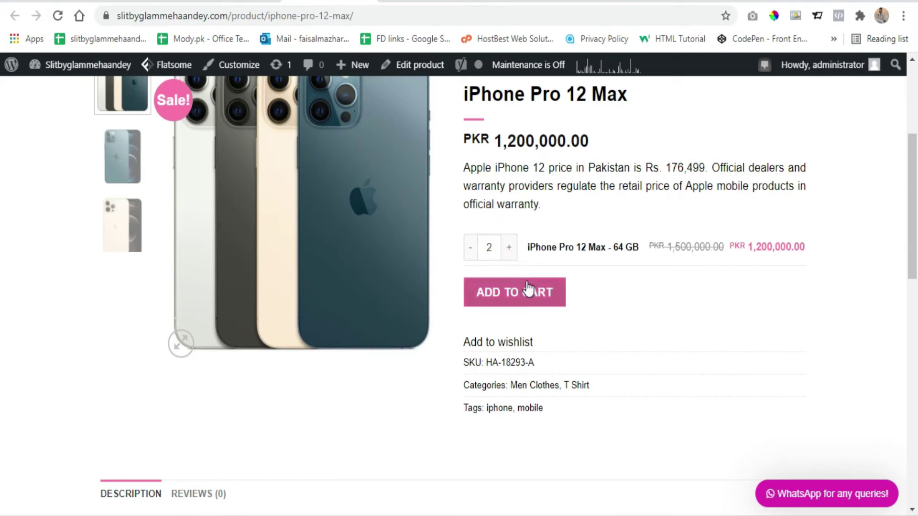
scroll(613, 359, up, 1)
scroll(612, 358, up, 1)
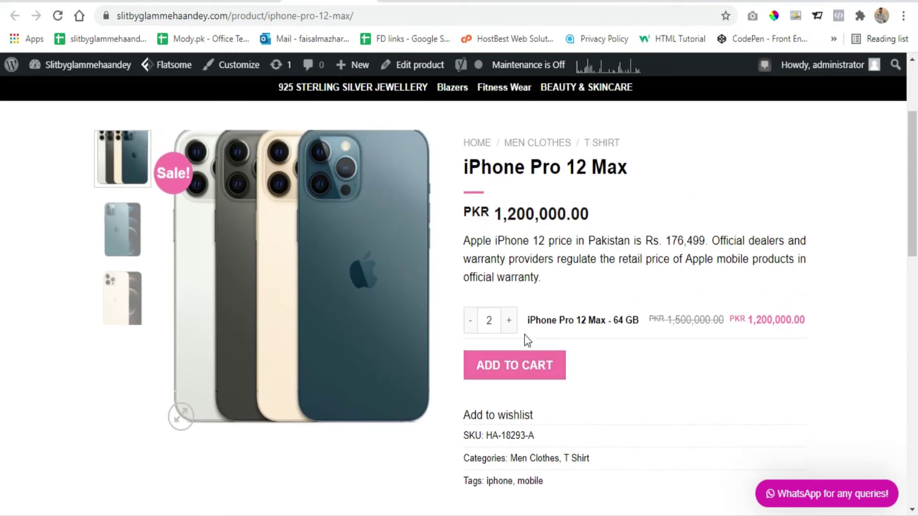
click(539, 318)
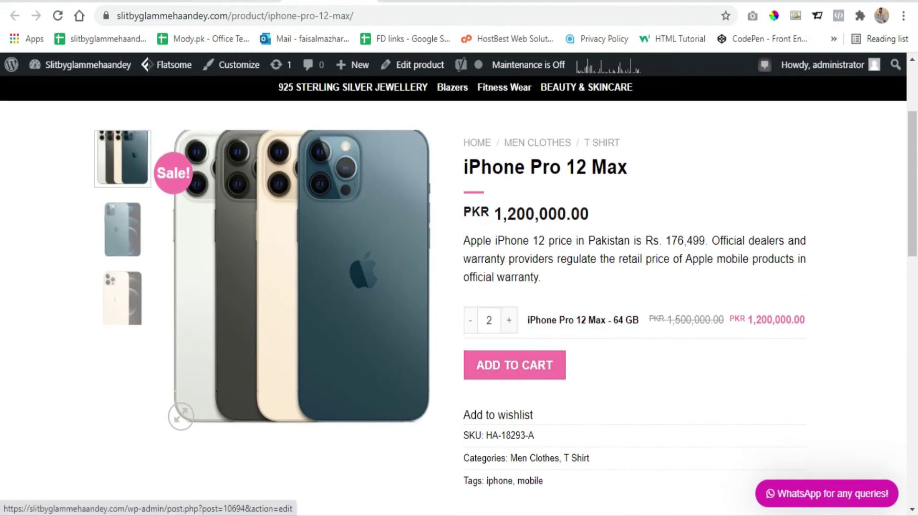
Step: Start another new product and title it "iPhone Pro 12 Max - 128 GB", reusing the grouped product's name
click(415, 65)
scroll(38, 354, down, 2)
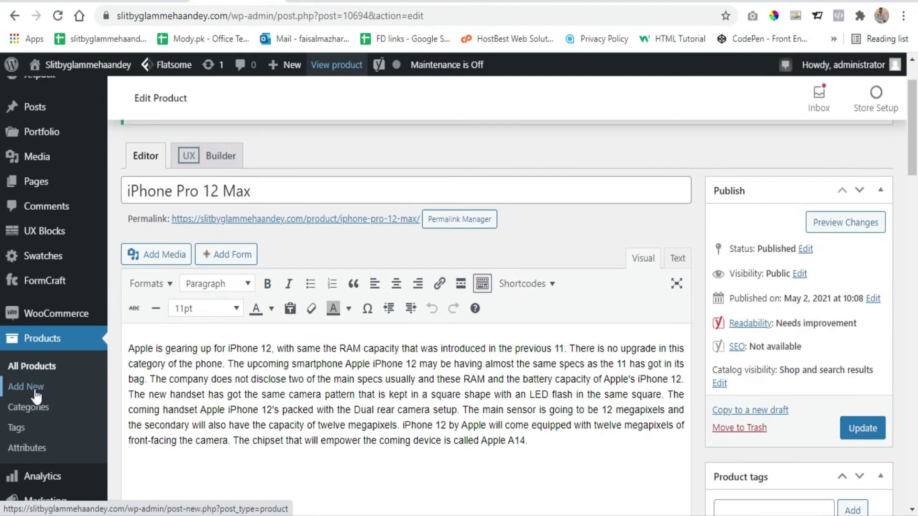
triple_click(258, 191)
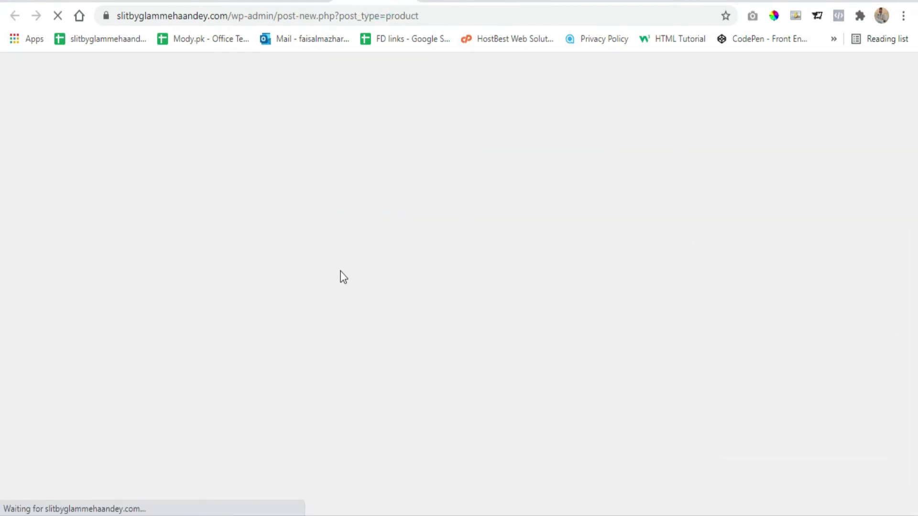
text(iPhone Pro 12 Max)
text(-)
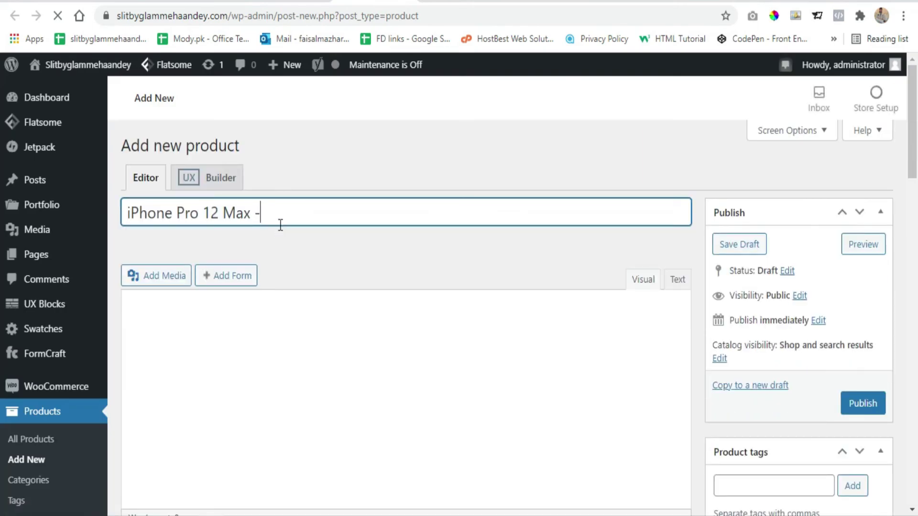
text( 128 GB)
Step: Set the 128 GB product's regular price to 250000 PKR and sale price to 200000 PKR
scroll(331, 167, down, 7)
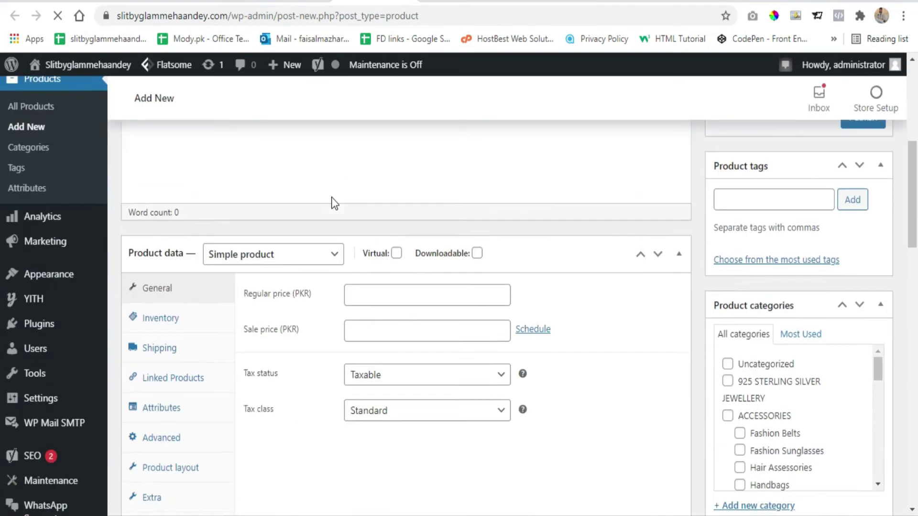
scroll(332, 197, down, 10)
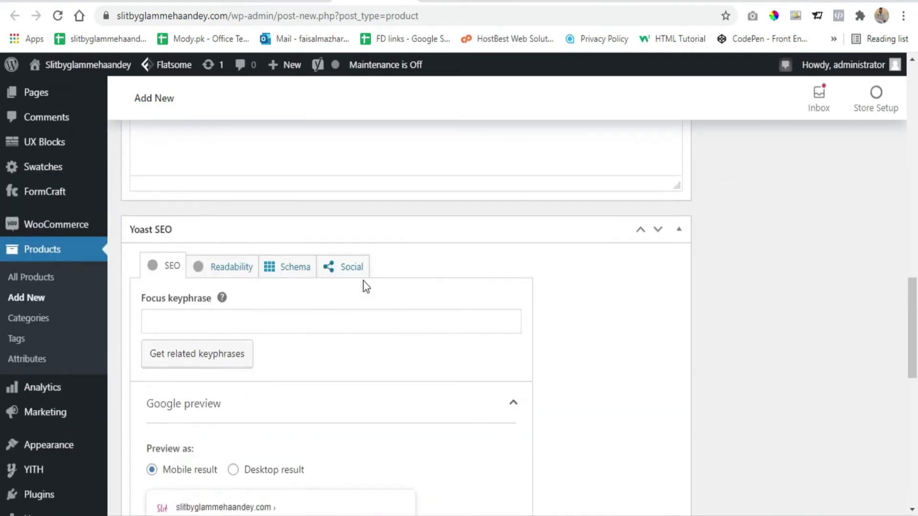
scroll(366, 287, up, 8)
click(363, 206)
text(250000)
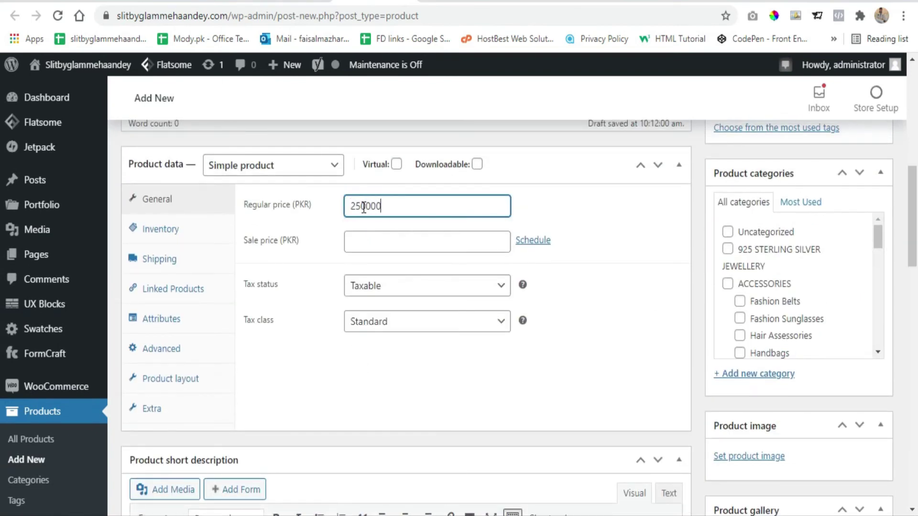
key(Tab)
text(20000)
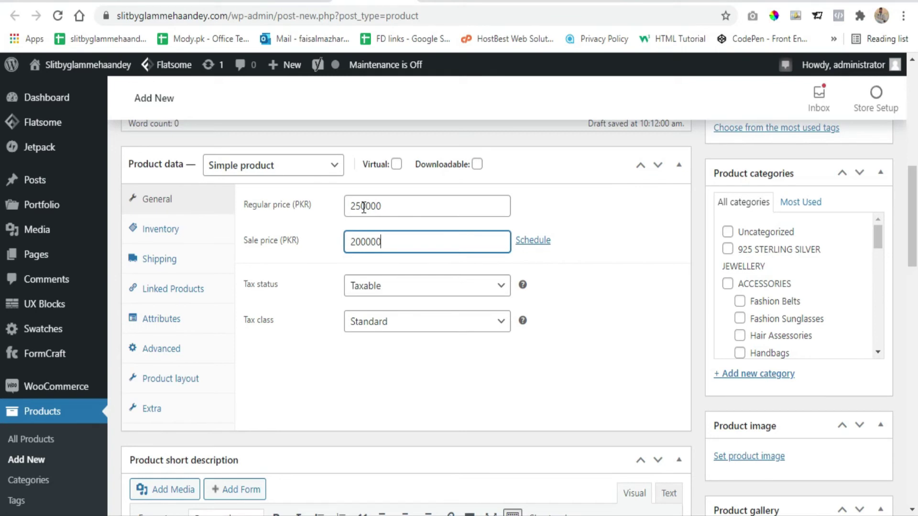
Step: Check the 128 GB product's title and publish the product
scroll(445, 384, up, 10)
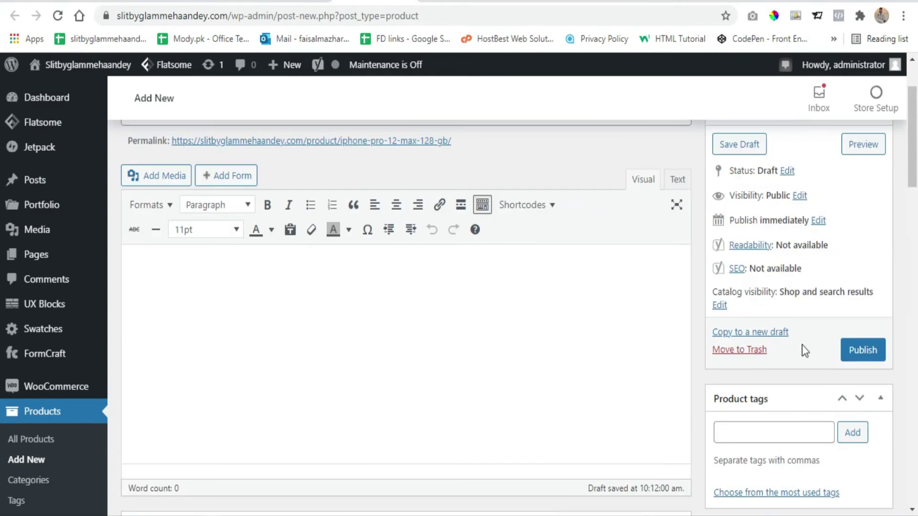
scroll(314, 205, up, 1)
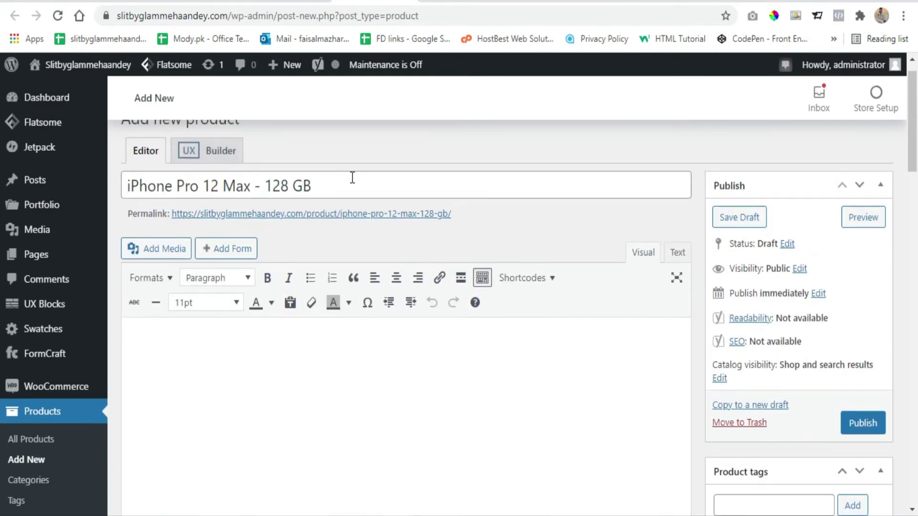
scroll(520, 213, down, 2)
click(856, 352)
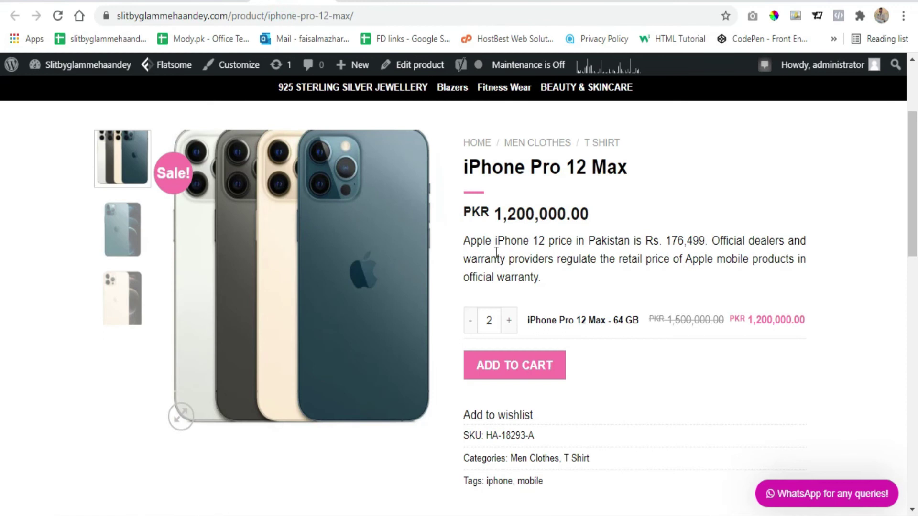
Step: Return to the grouped iPhone Pro 12 Max store page and open the product for editing
scroll(571, 263, up, 2)
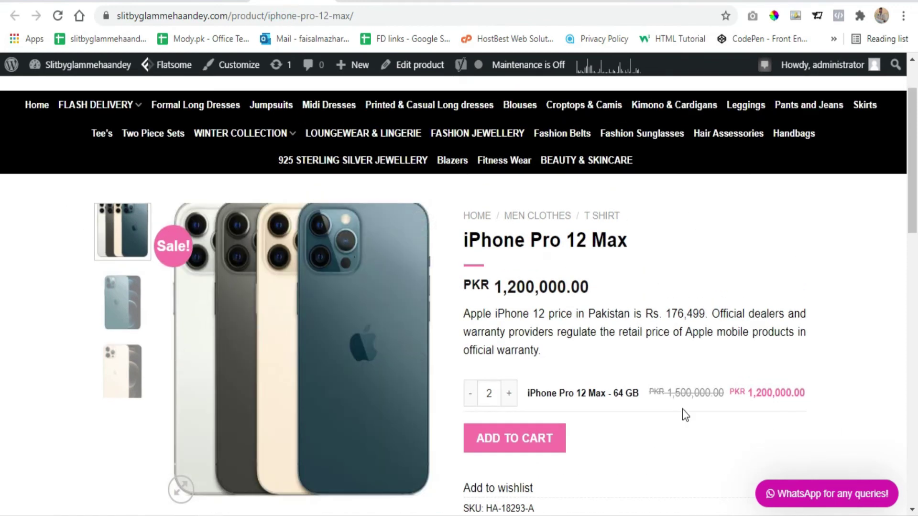
mouse_move(423, 68)
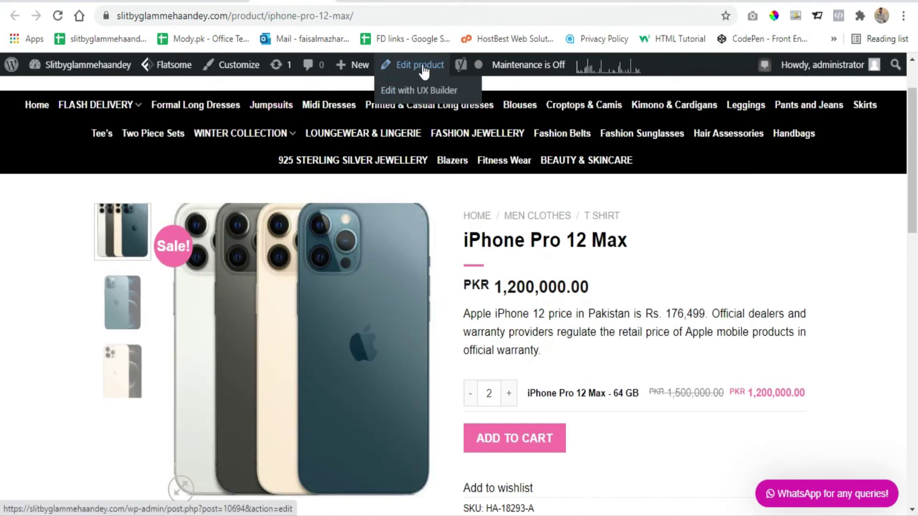
click(423, 69)
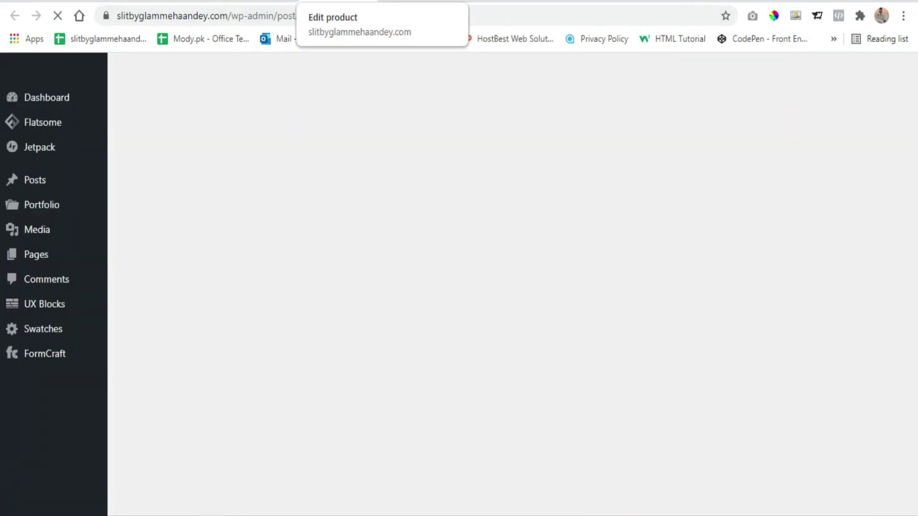
scroll(246, 231, down, 3)
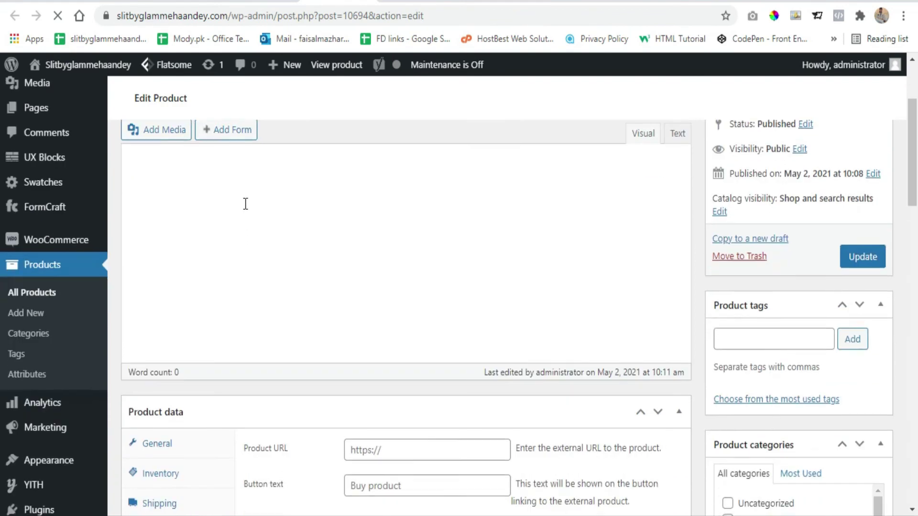
scroll(247, 231, down, 3)
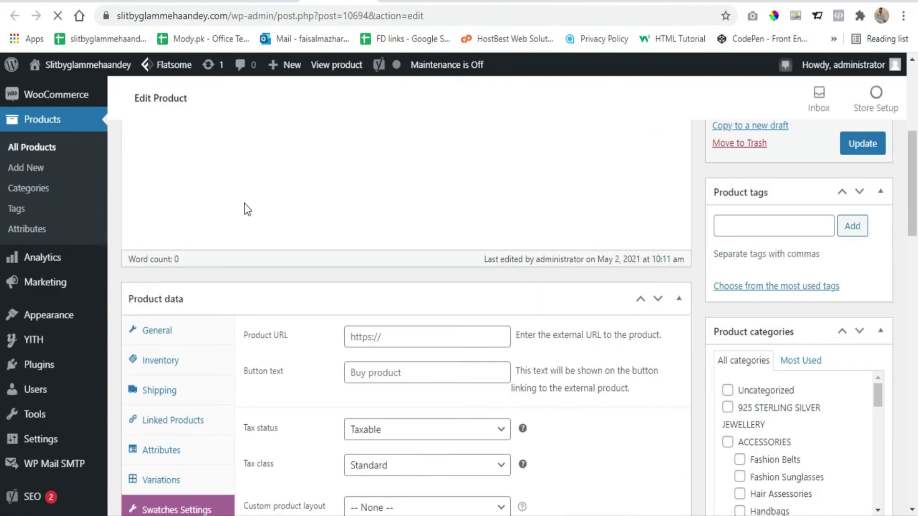
scroll(244, 204, up, 6)
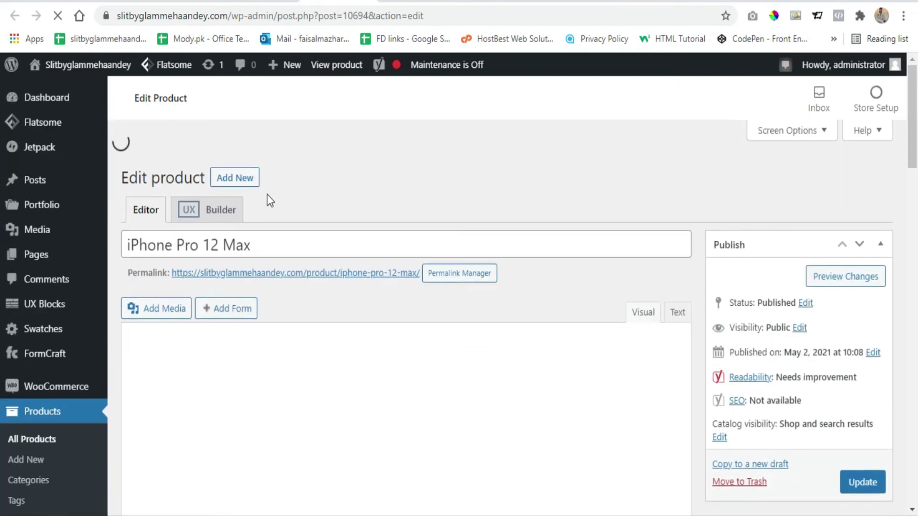
Step: Add iPhone Pro 12 Max - 128 GB to the linked grouped products and update the grouped product
scroll(332, 180, down, 6)
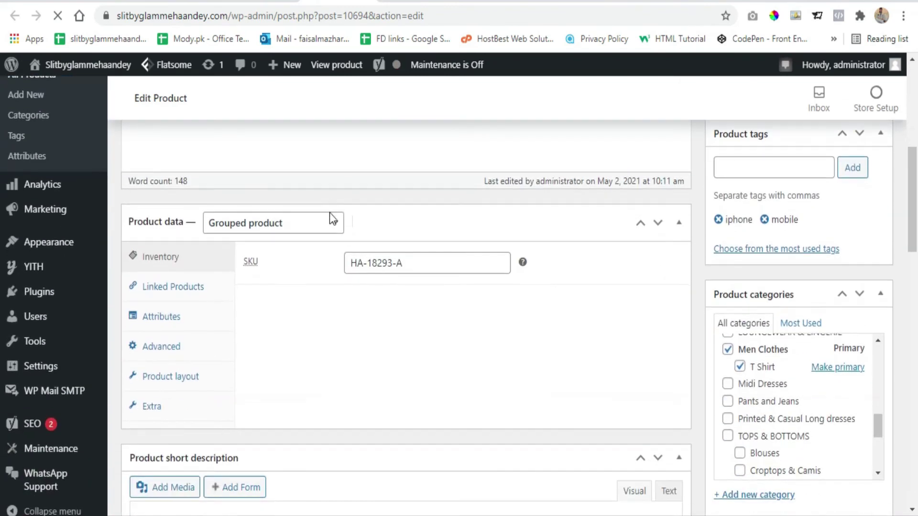
click(187, 288)
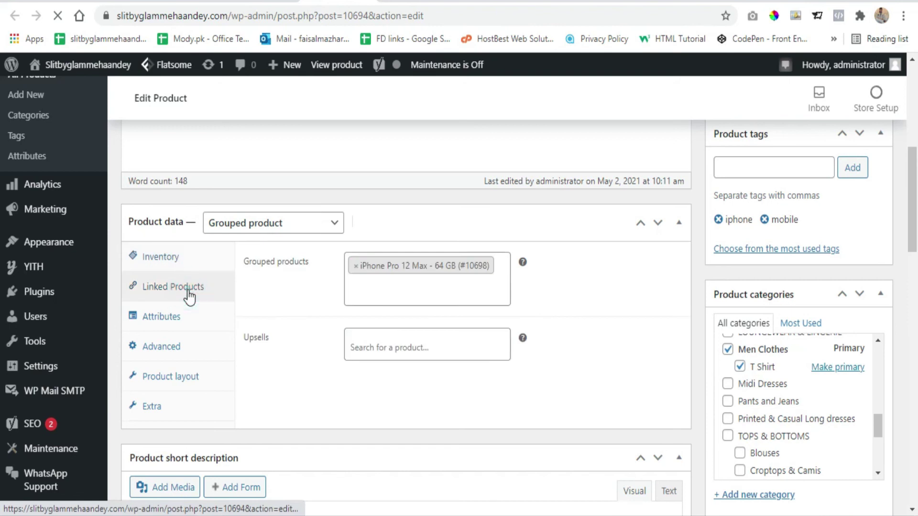
click(411, 295)
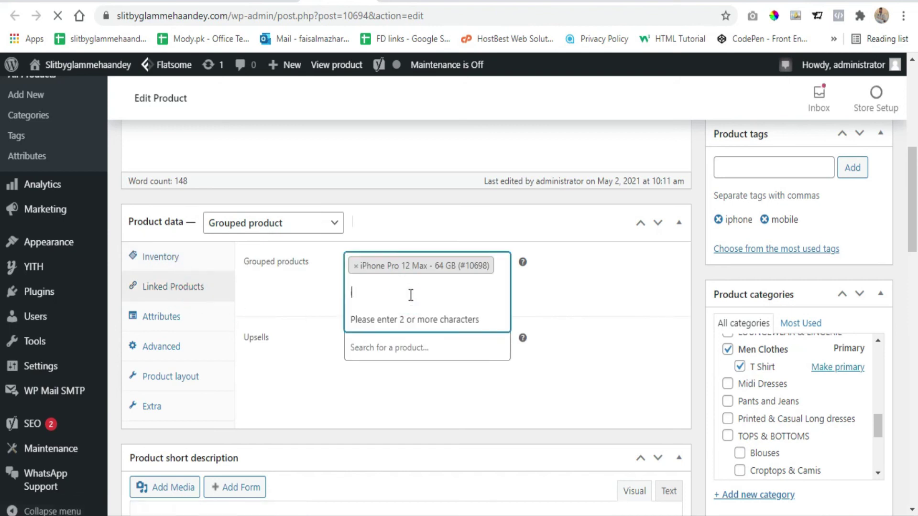
text(iphone)
scroll(411, 295, down, 10)
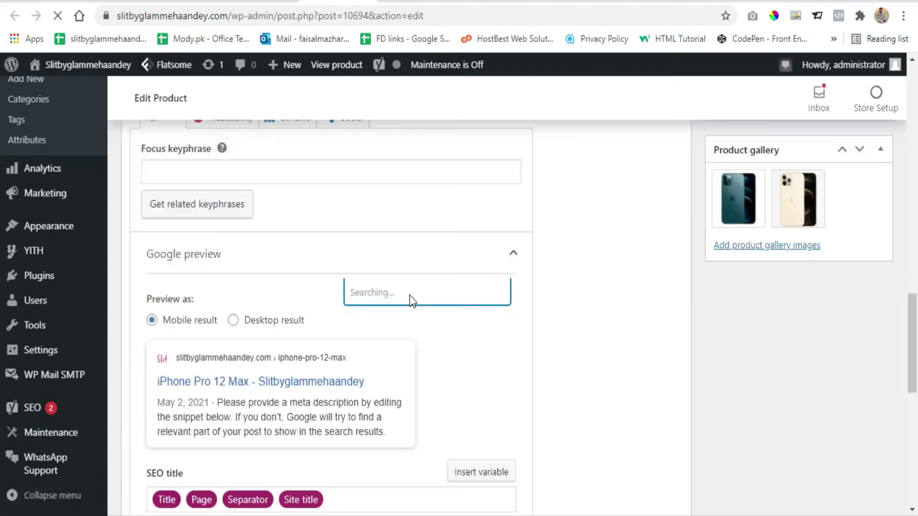
scroll(412, 301, up, 10)
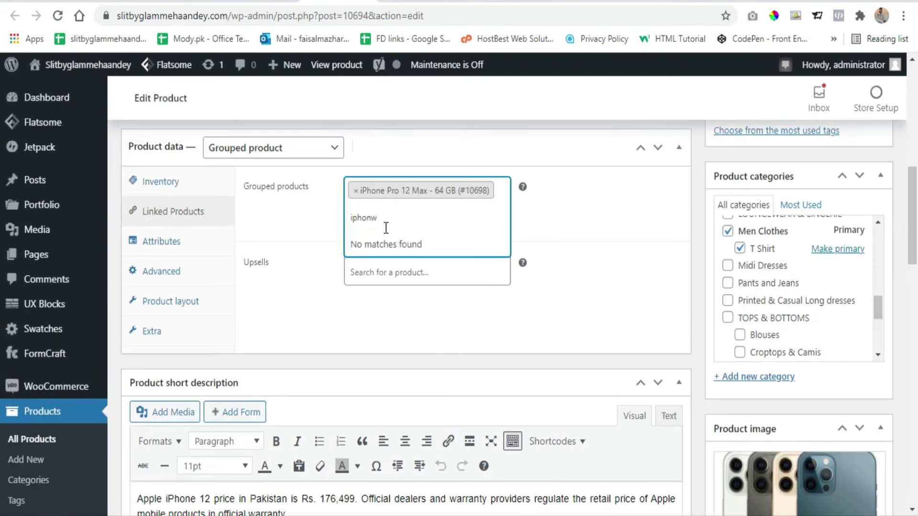
double_click(384, 228)
text(iphone)
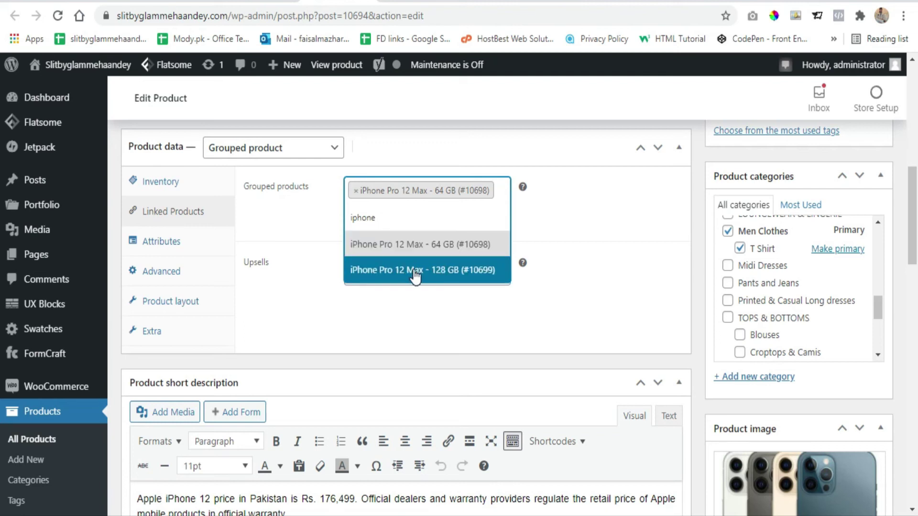
click(433, 269)
scroll(473, 315, up, 8)
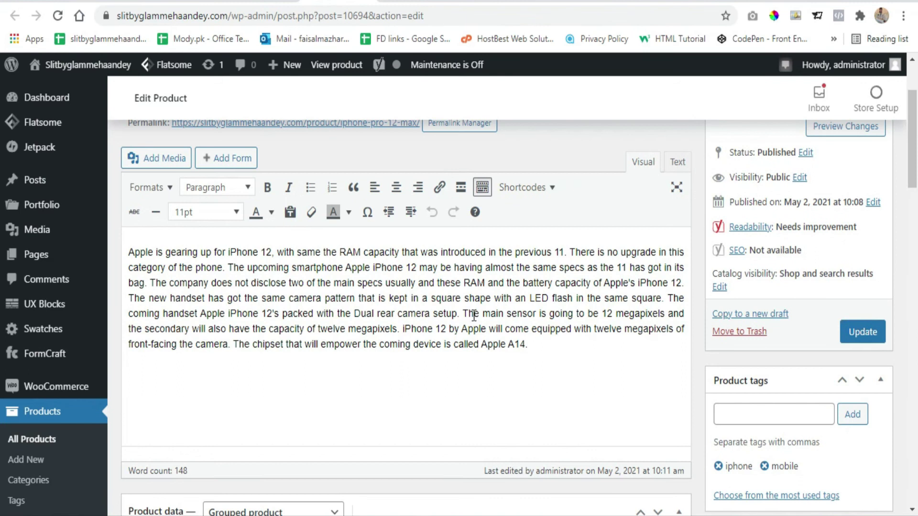
click(874, 332)
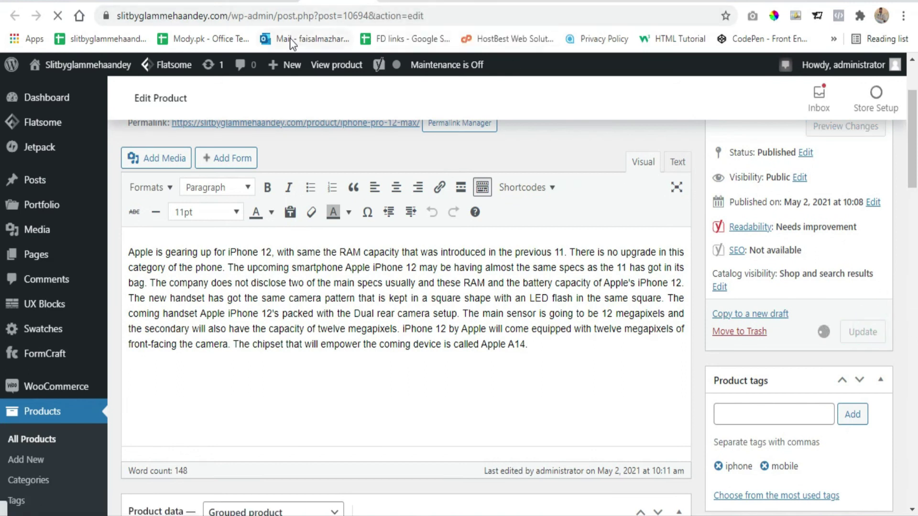
Step: Reload the grouped product's store page and check the listed 64 GB and 128 GB options with their prices
click(259, 2)
scroll(234, 239, up, 2)
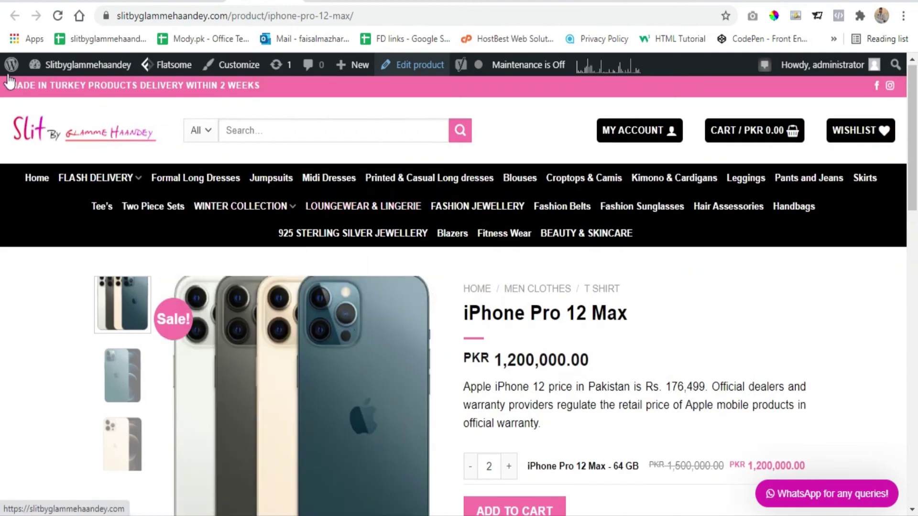
click(58, 16)
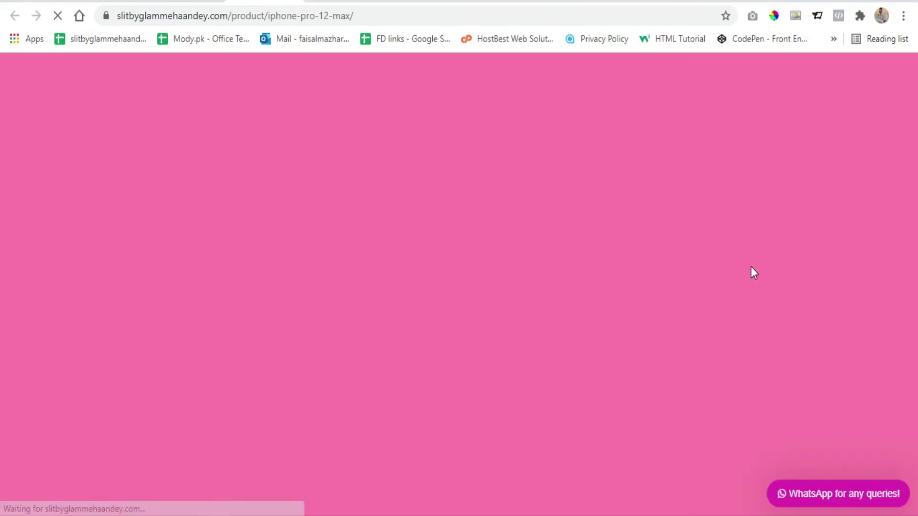
scroll(736, 239, down, 5)
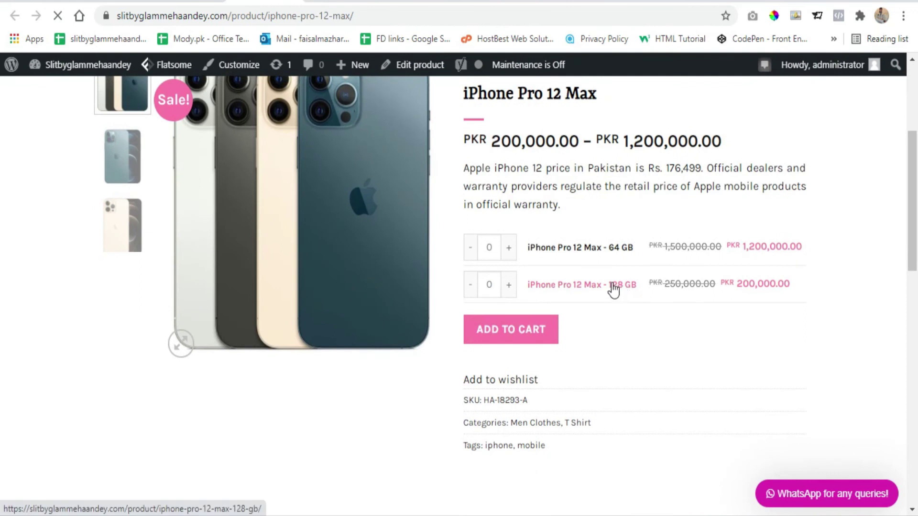
scroll(764, 384, up, 1)
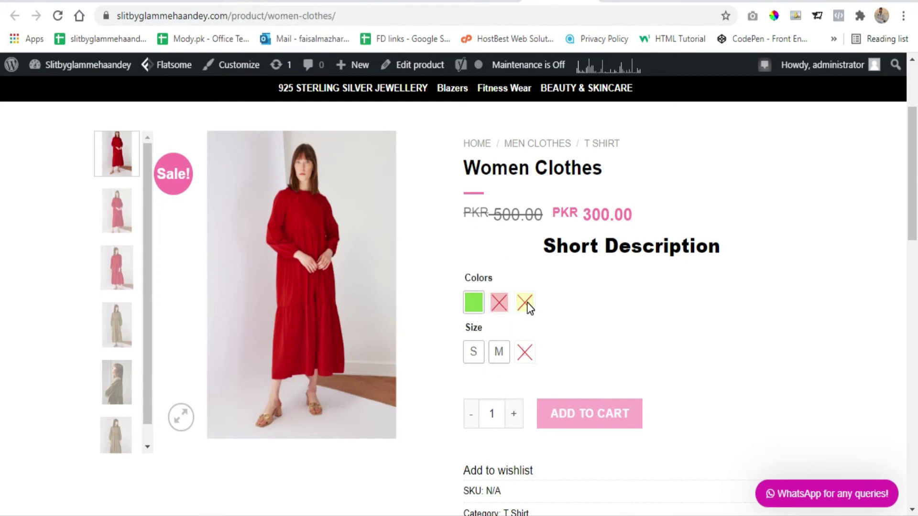
Step: On the Women Clothes store page, try the Green colour with size S for comparison, and clear the selection
click(473, 309)
click(473, 354)
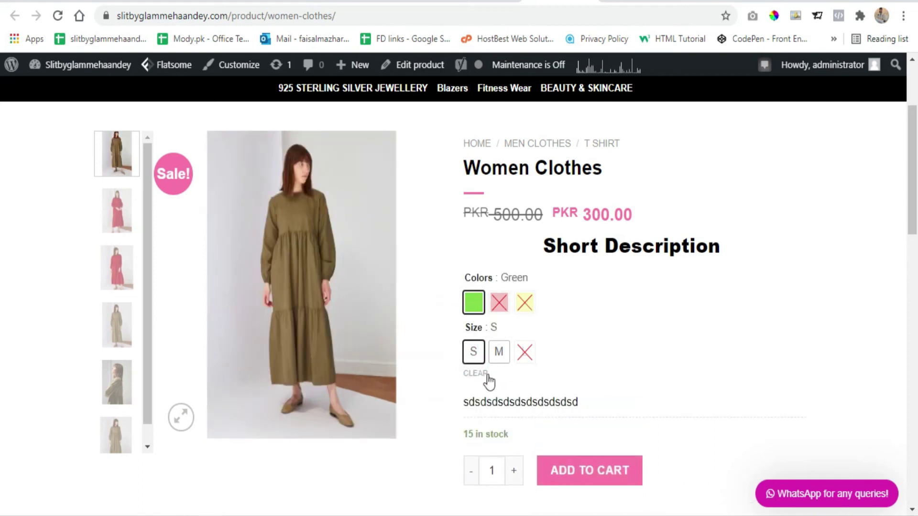
click(475, 374)
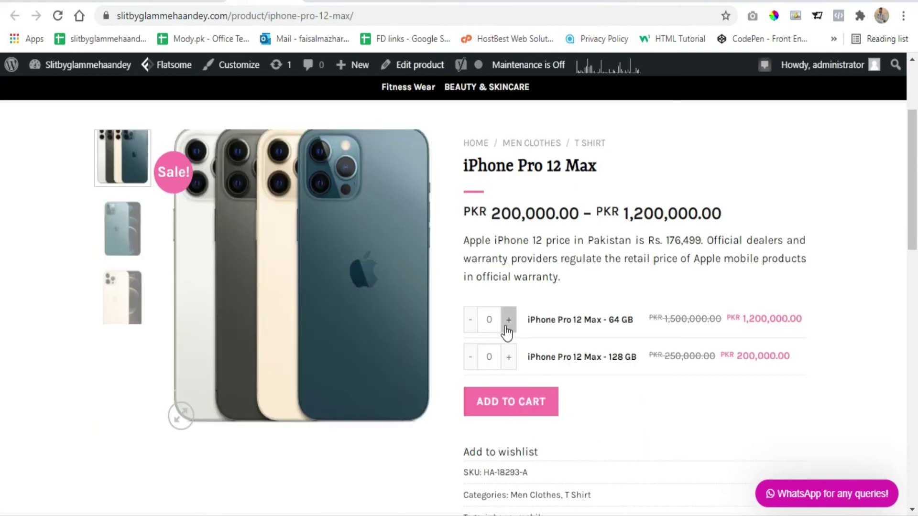
Step: On the iPhone Pro 12 Max store page, add one 64 GB and one 128 GB phone to the cart together and review the result
click(508, 321)
click(509, 358)
click(512, 399)
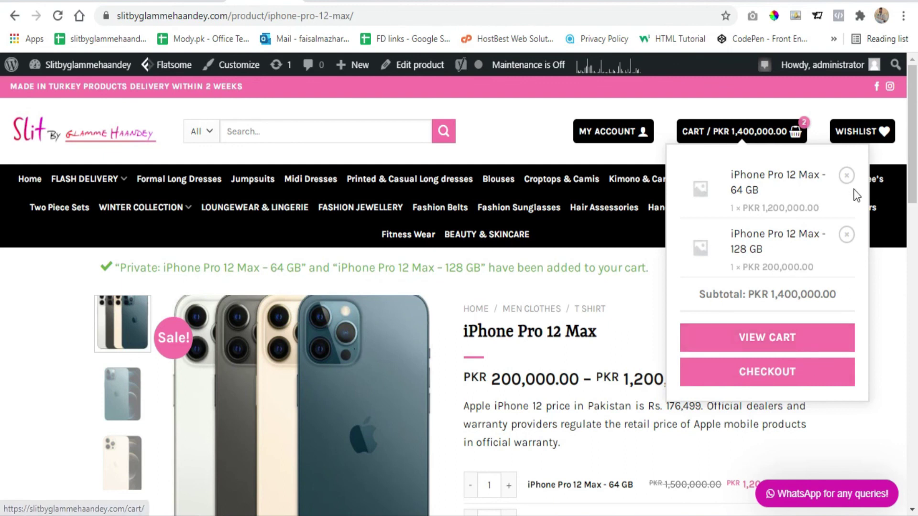
scroll(783, 269, down, 2)
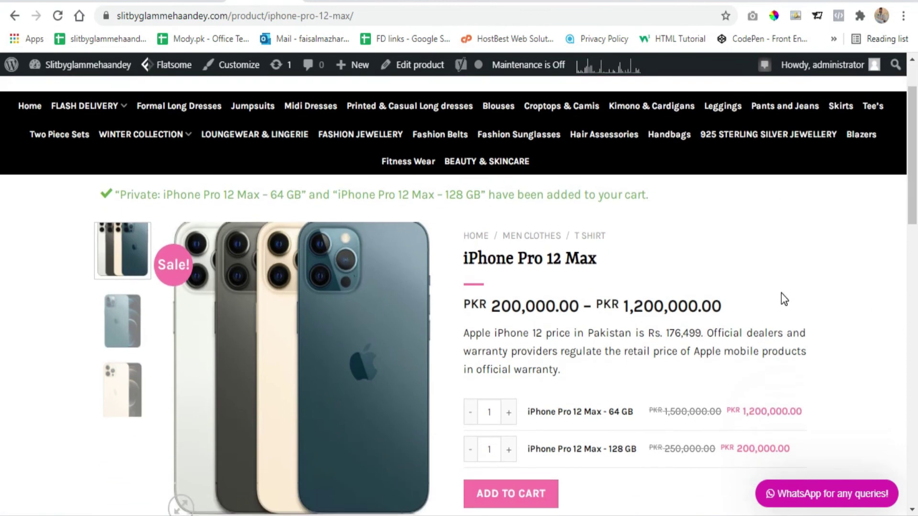